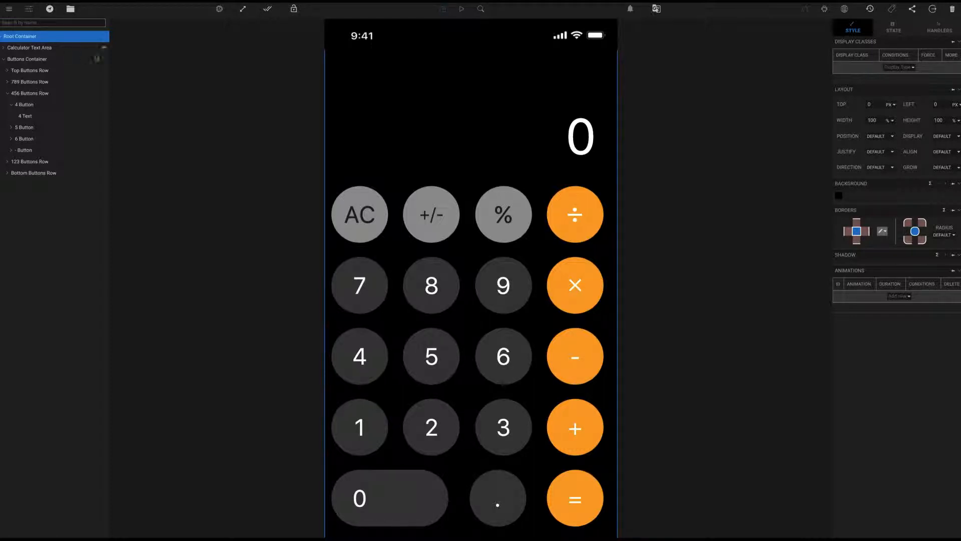
Add two string custom states named LHS and Operator to the root container
click(894, 29)
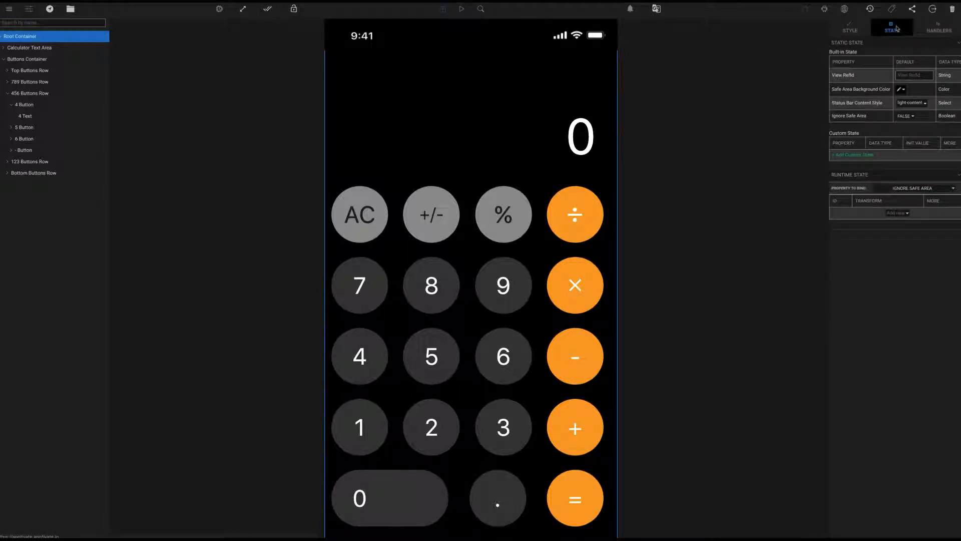
click(854, 154)
click(846, 157)
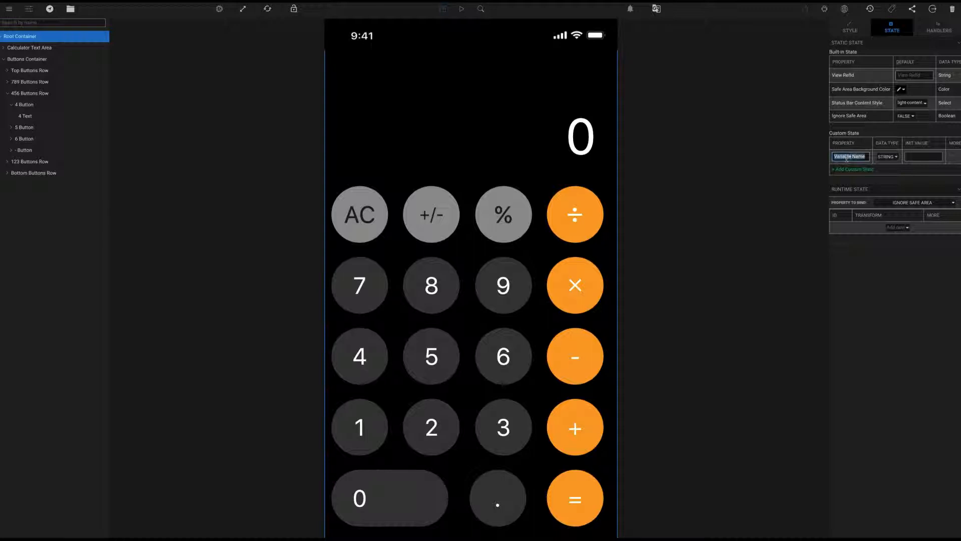
text(f)
text(HS)
click(847, 168)
drag(834, 171, 849, 171)
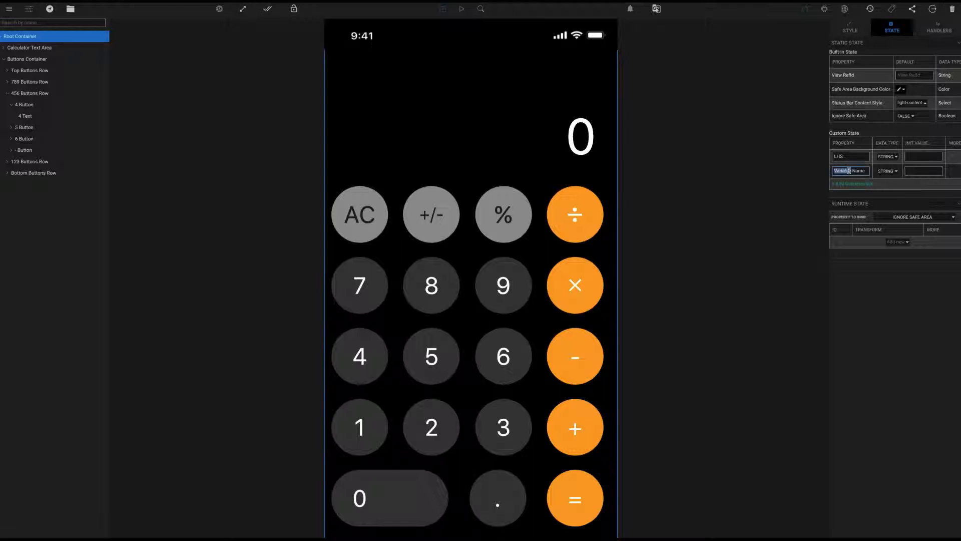
triple_click(849, 171)
text(Operator)
Add a third custom state named Current Display, then select the 4 button
click(851, 183)
click(851, 184)
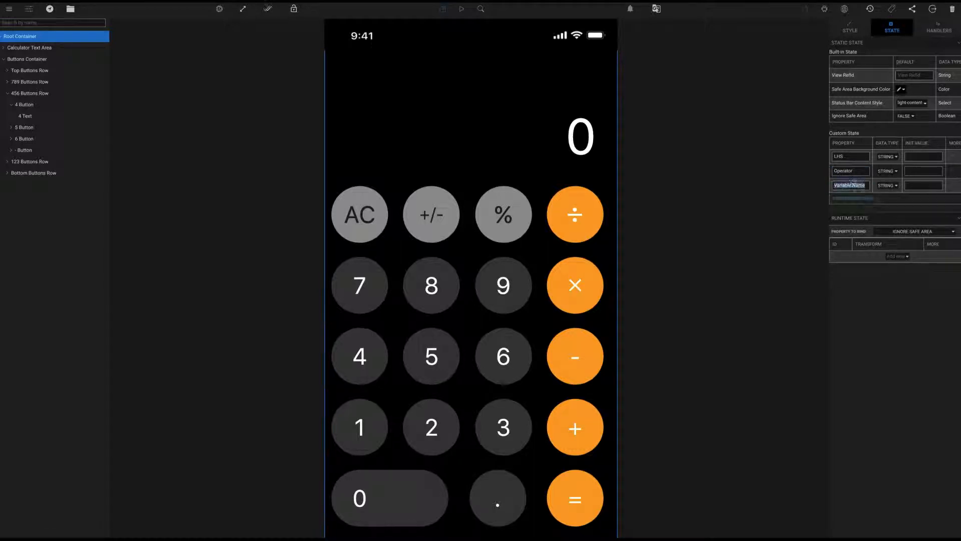
text(Current Display)
click(914, 187)
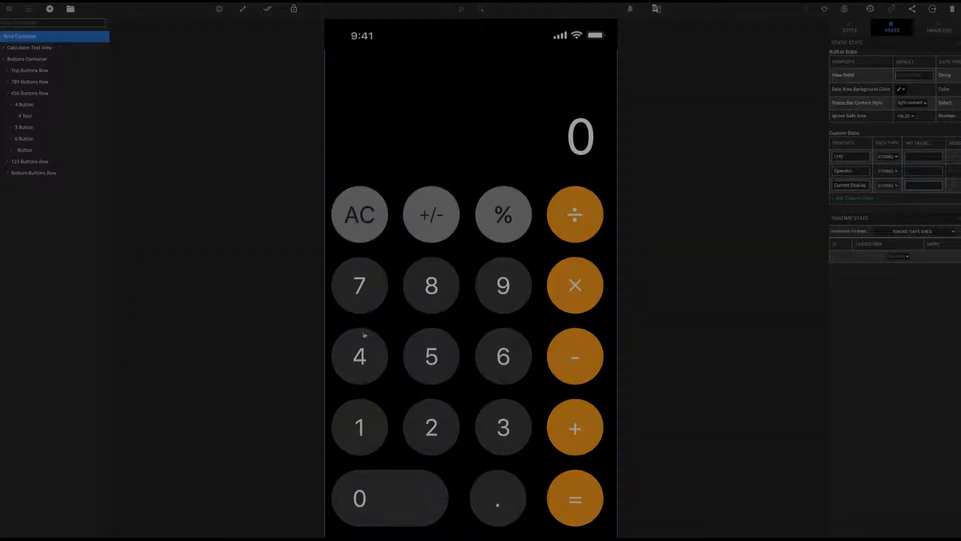
click(364, 335)
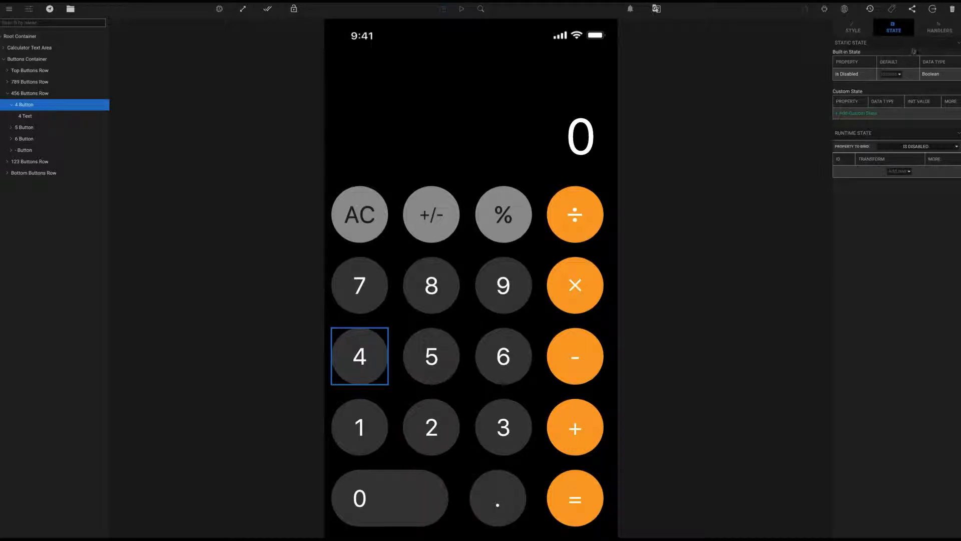
Give the 4 button an Update Custom State action targeting Current Display
click(939, 31)
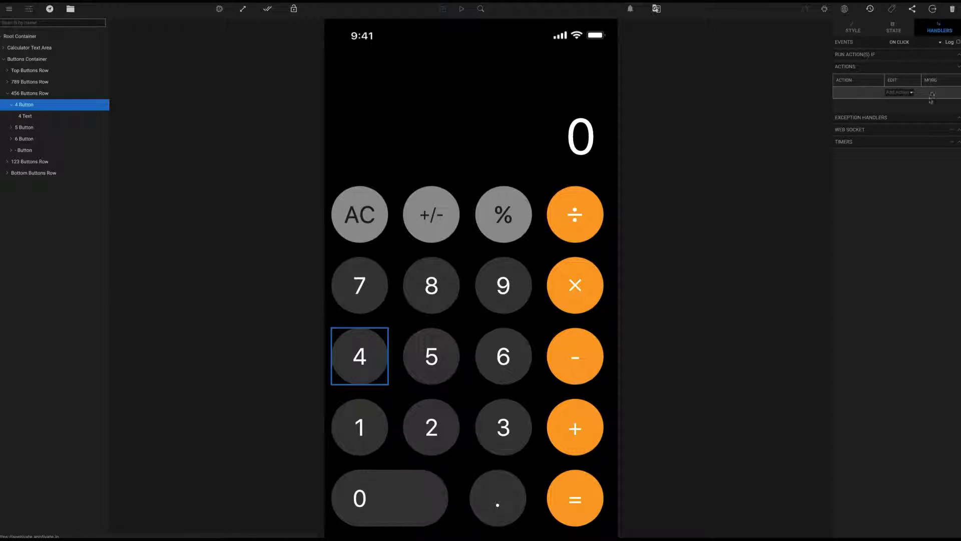
click(906, 94)
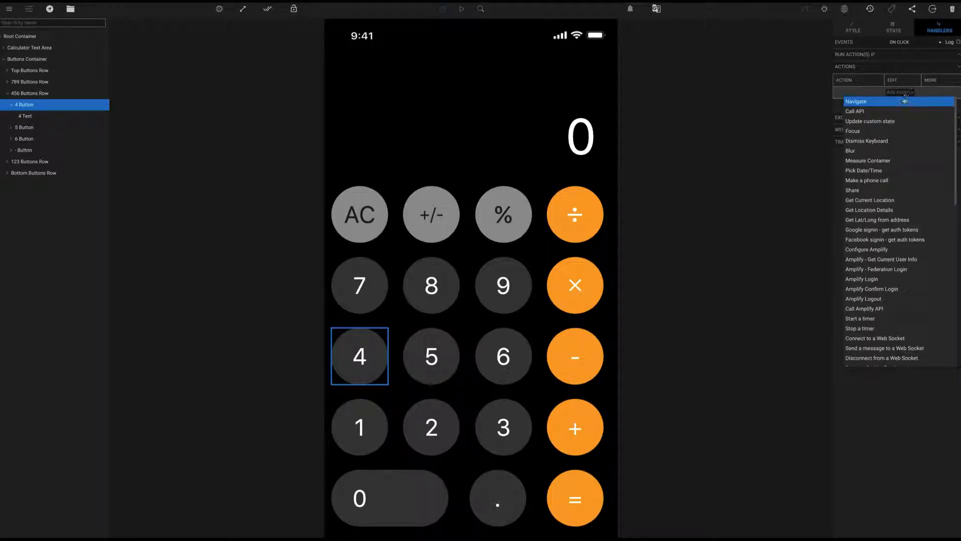
click(902, 121)
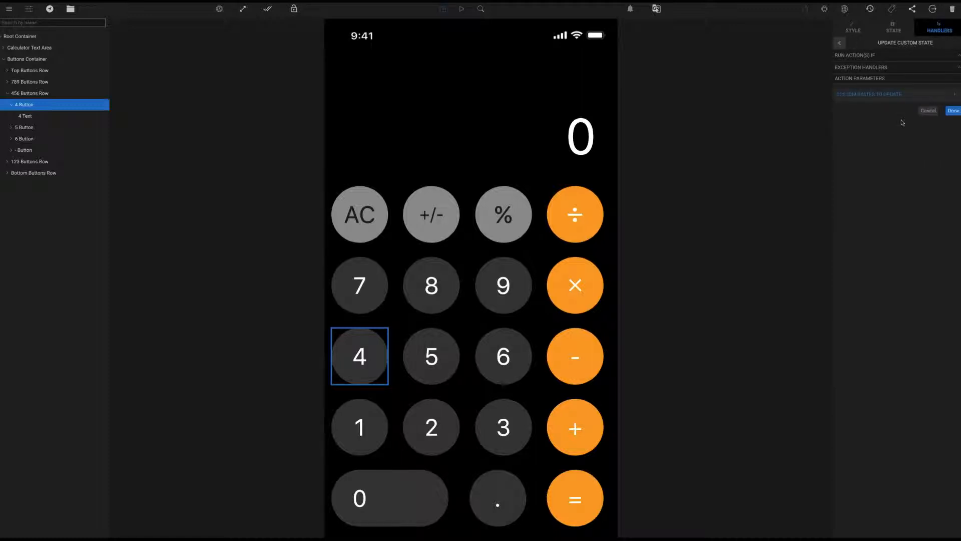
click(955, 97)
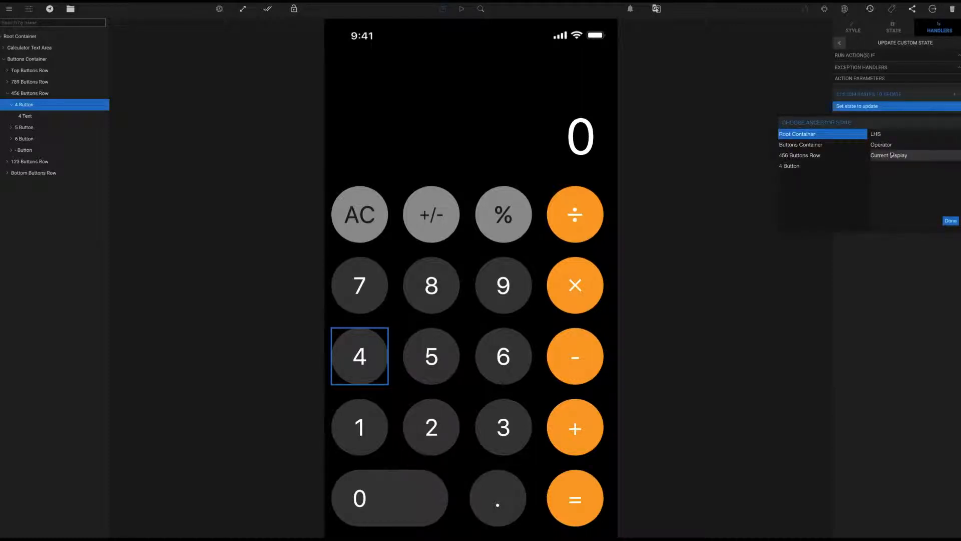
click(890, 156)
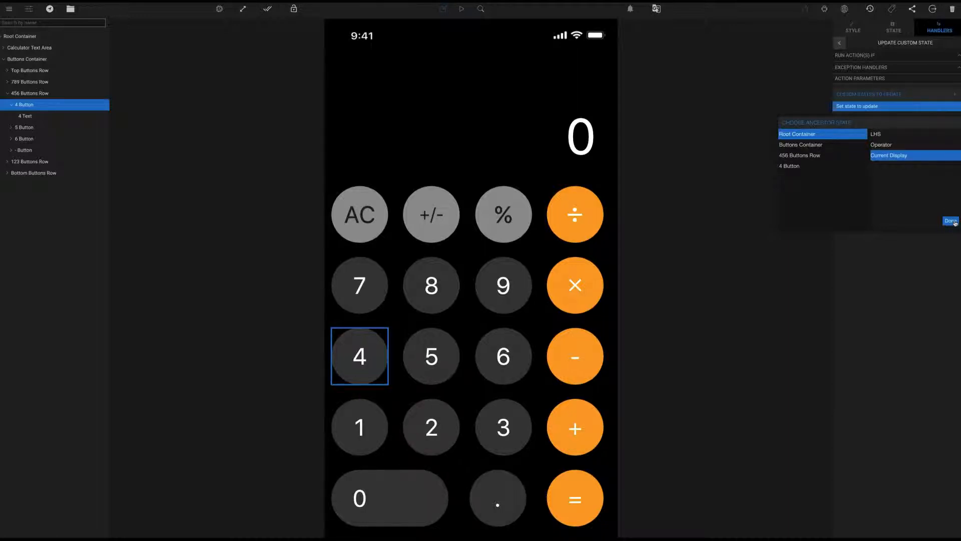
click(952, 221)
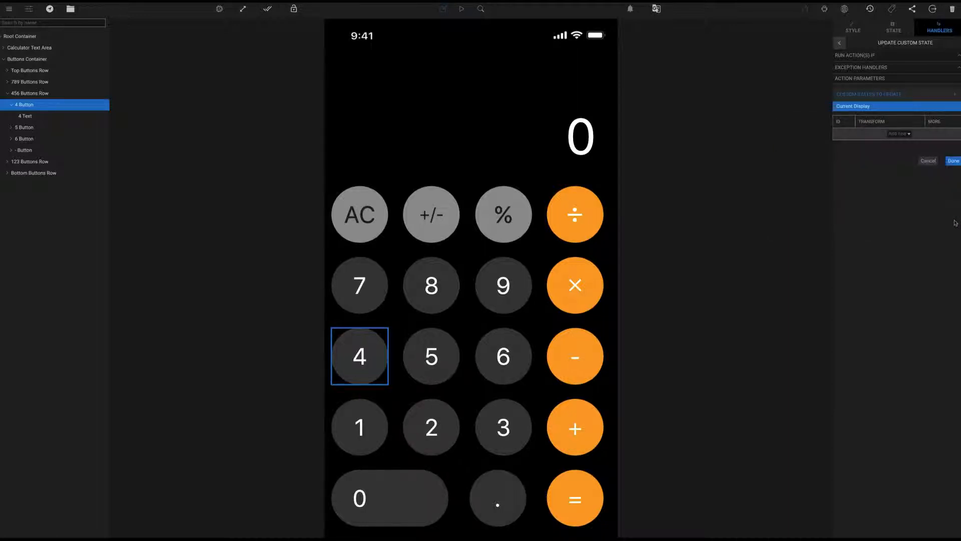
Add a transform referencing the ancestor Current Display state's value
click(903, 134)
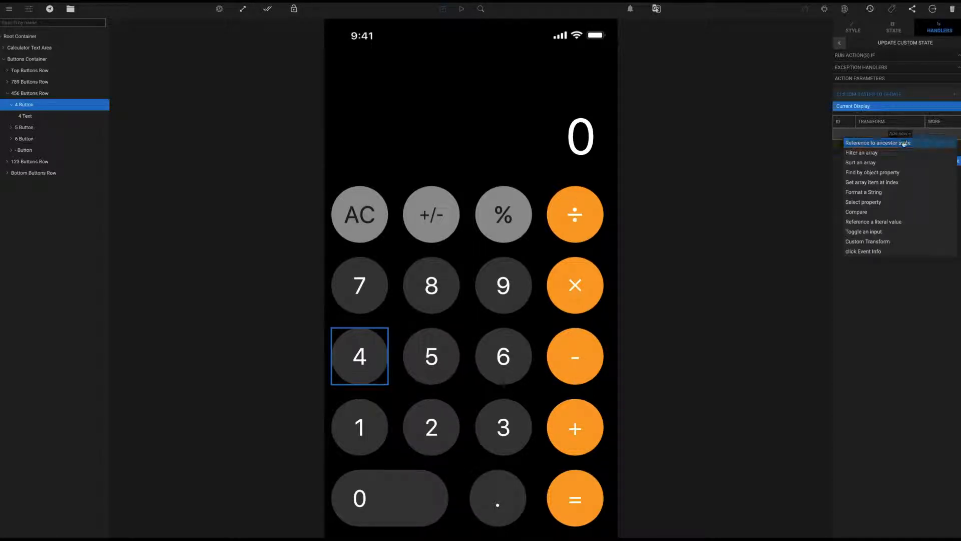
click(904, 144)
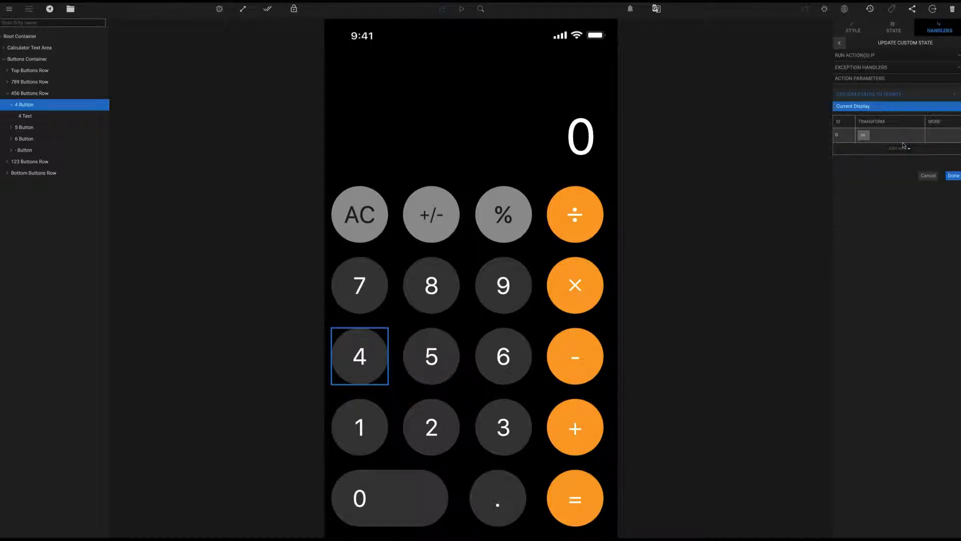
click(863, 136)
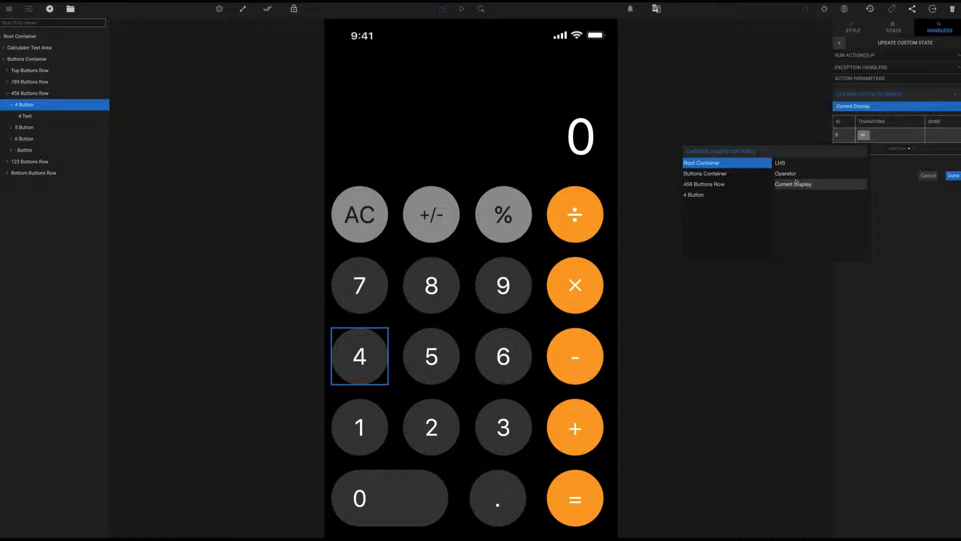
click(796, 183)
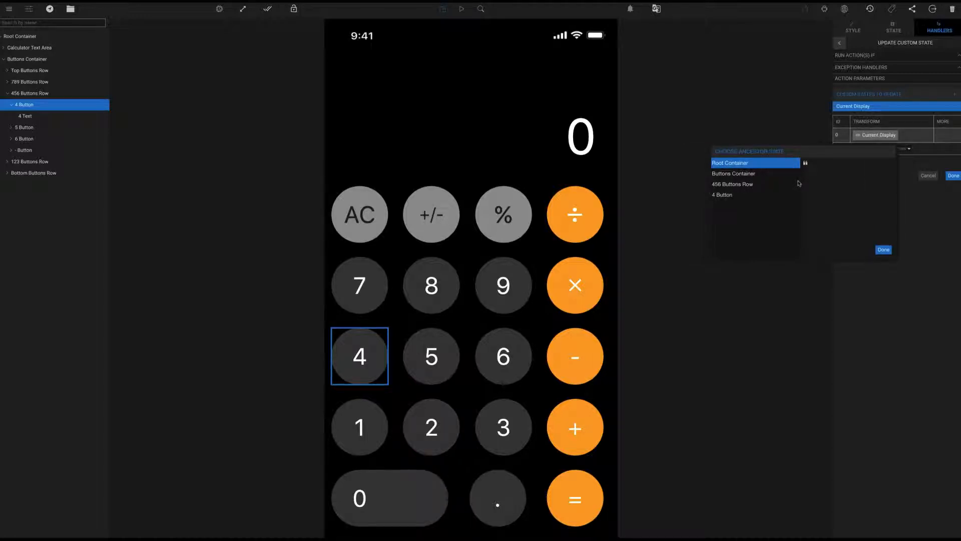
click(915, 204)
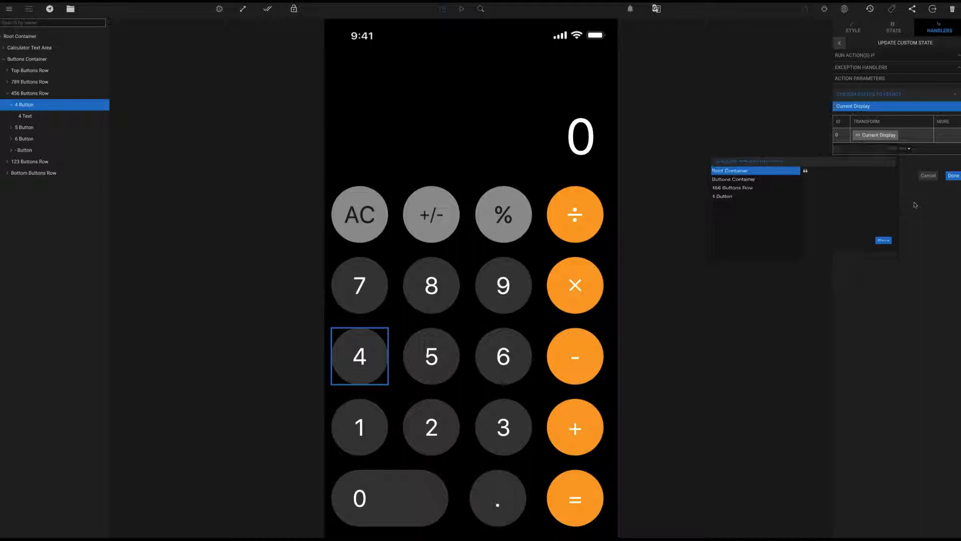
Add a literal String transform with the value 4
click(905, 148)
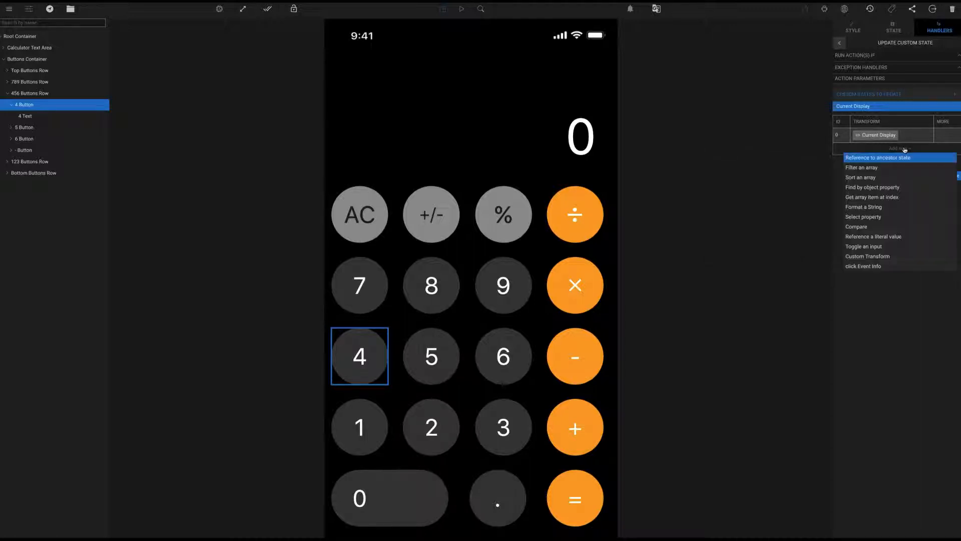
click(886, 237)
click(866, 150)
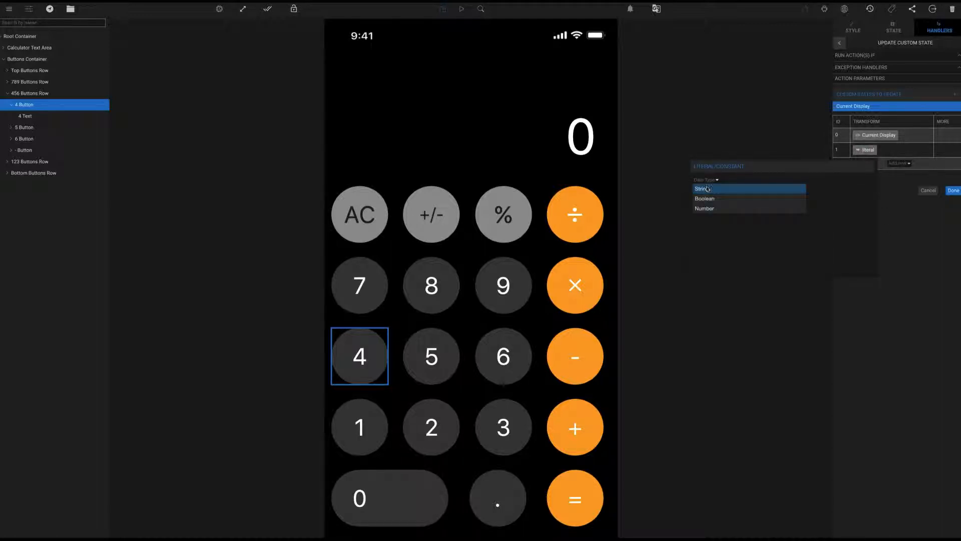
click(707, 188)
click(723, 180)
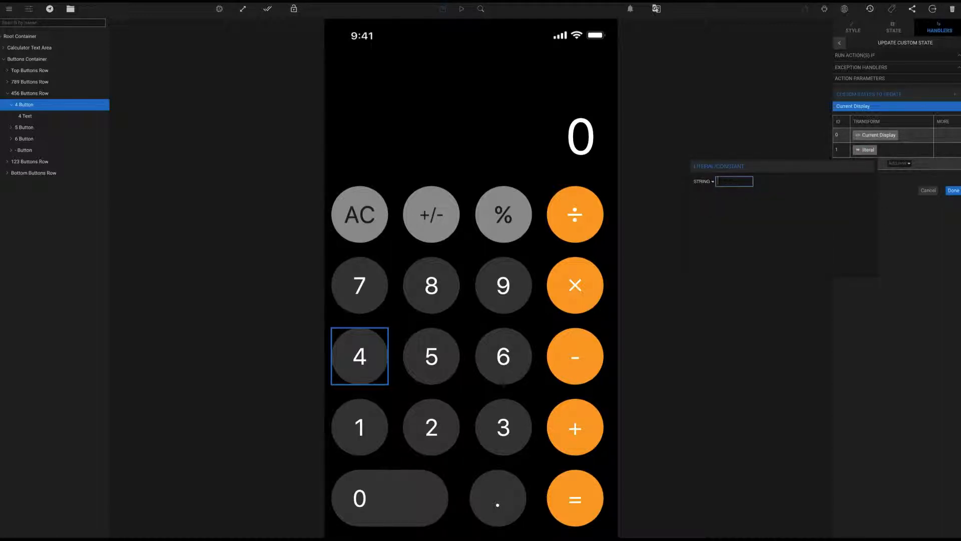
text(4)
click(895, 208)
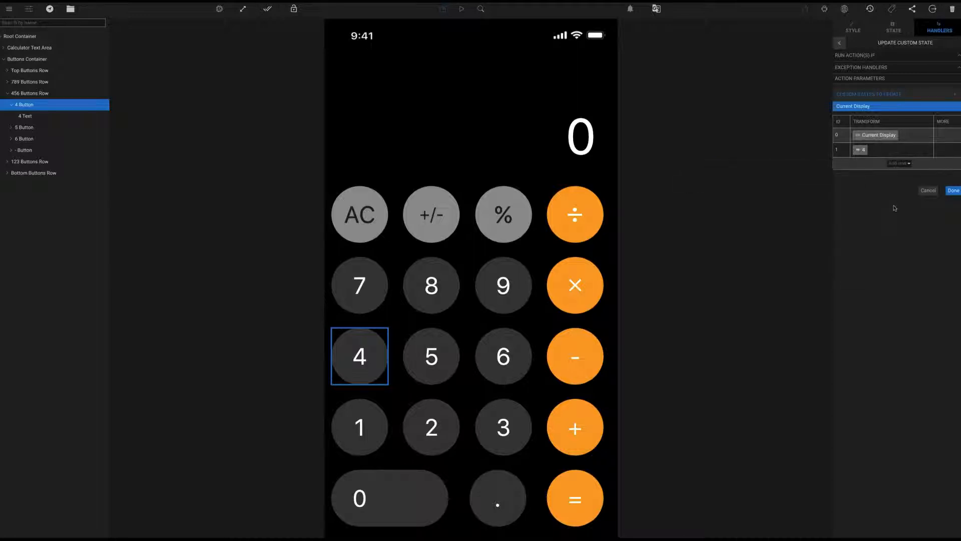
click(900, 163)
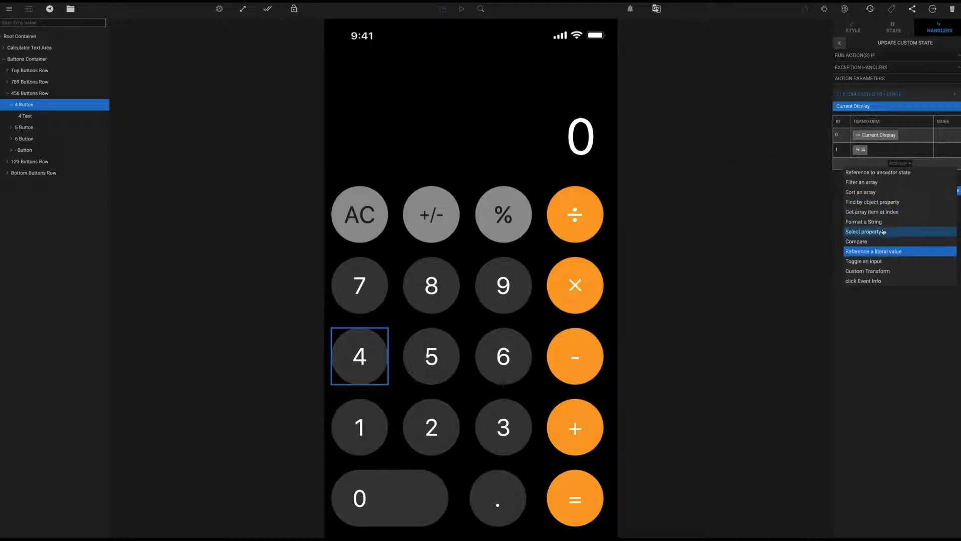
Add a string format transform with a literal template "{0}{1}" in Curly Braces style
click(891, 222)
click(871, 165)
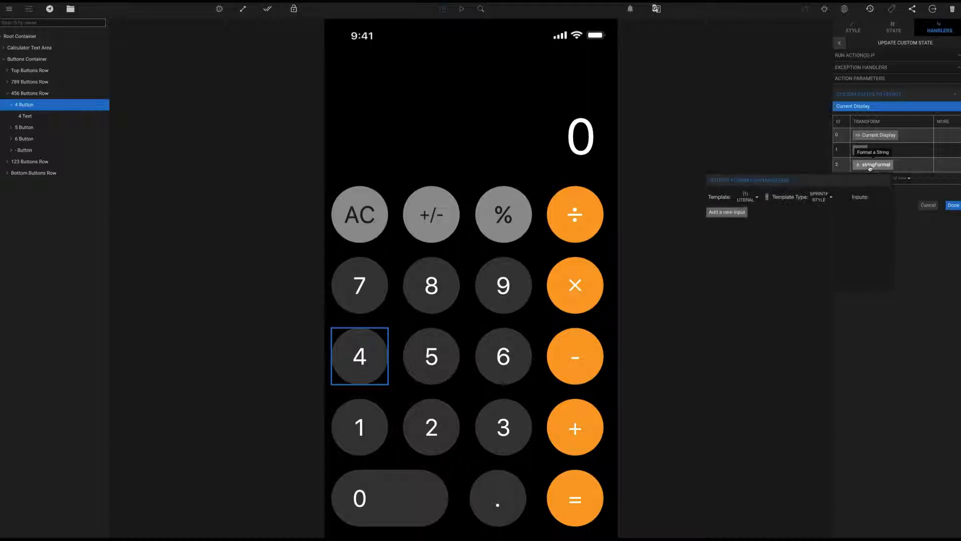
click(767, 198)
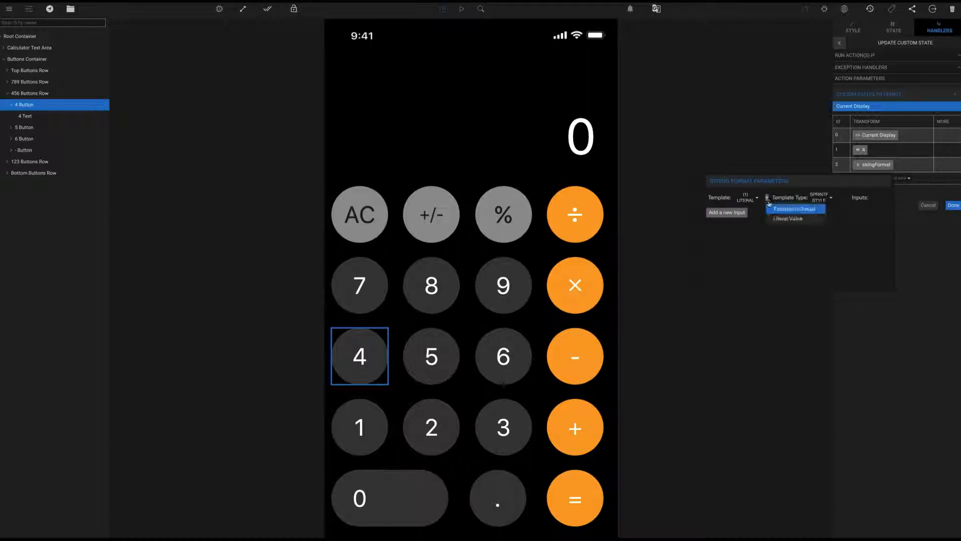
click(785, 216)
click(786, 198)
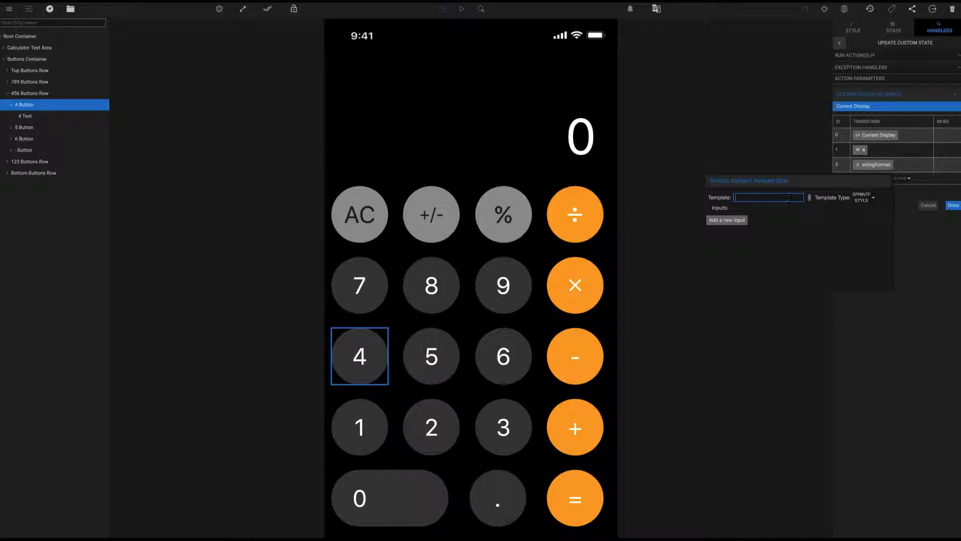
text({0}{1}{)
click(870, 200)
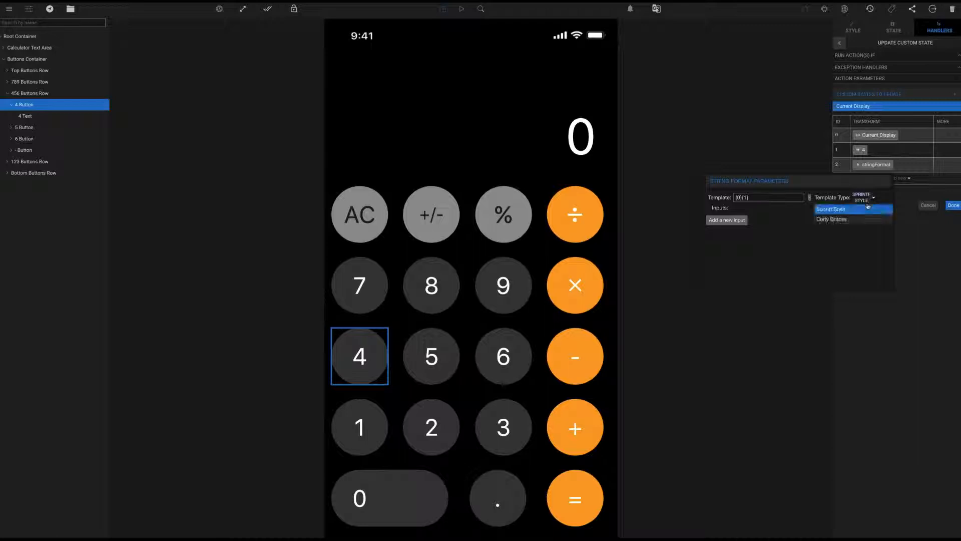
click(863, 223)
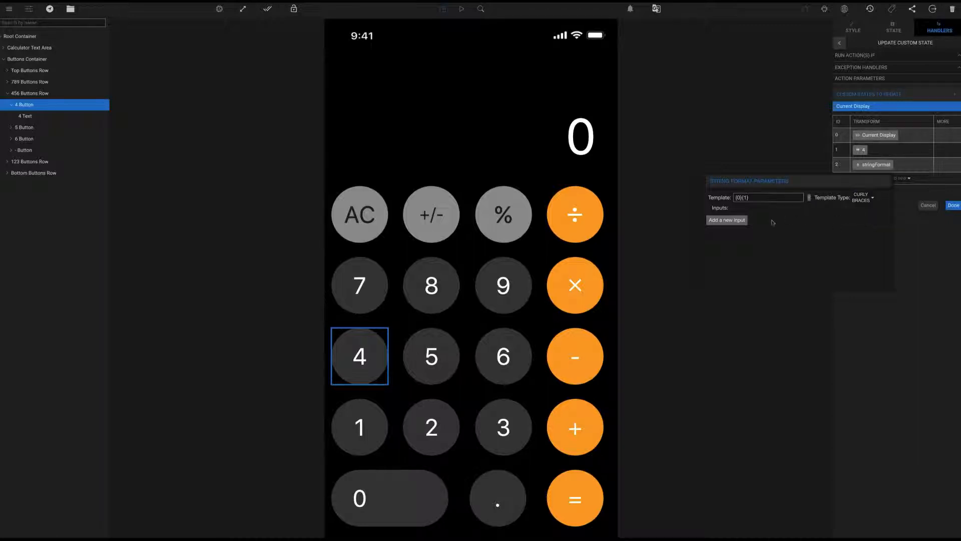
Add two template inputs fed by Current Display and the literal, then confirm
click(734, 221)
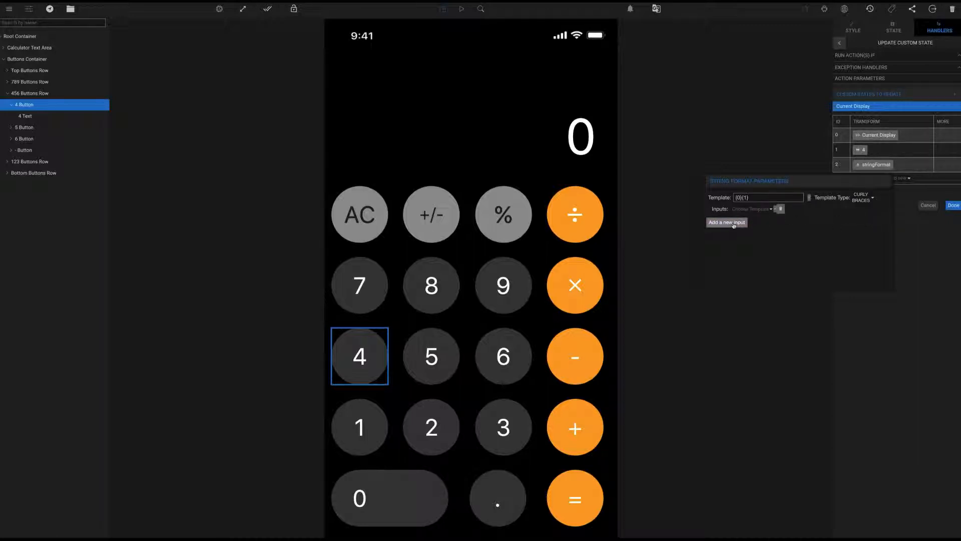
click(734, 224)
click(744, 209)
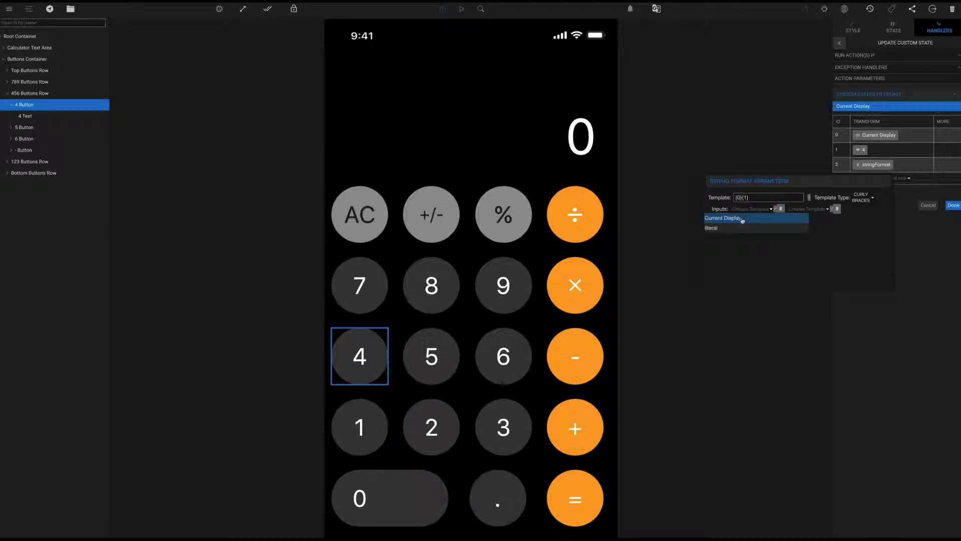
click(743, 219)
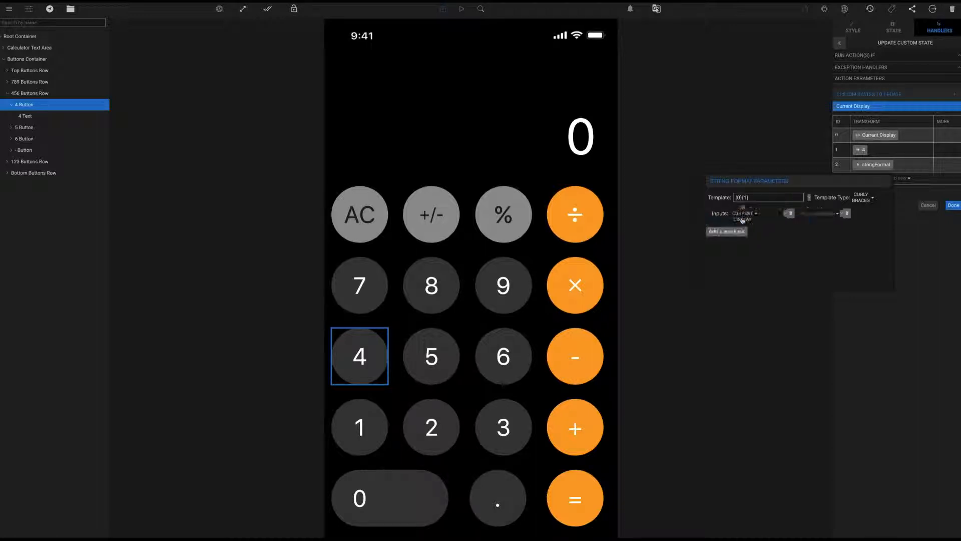
click(811, 214)
click(806, 233)
click(901, 231)
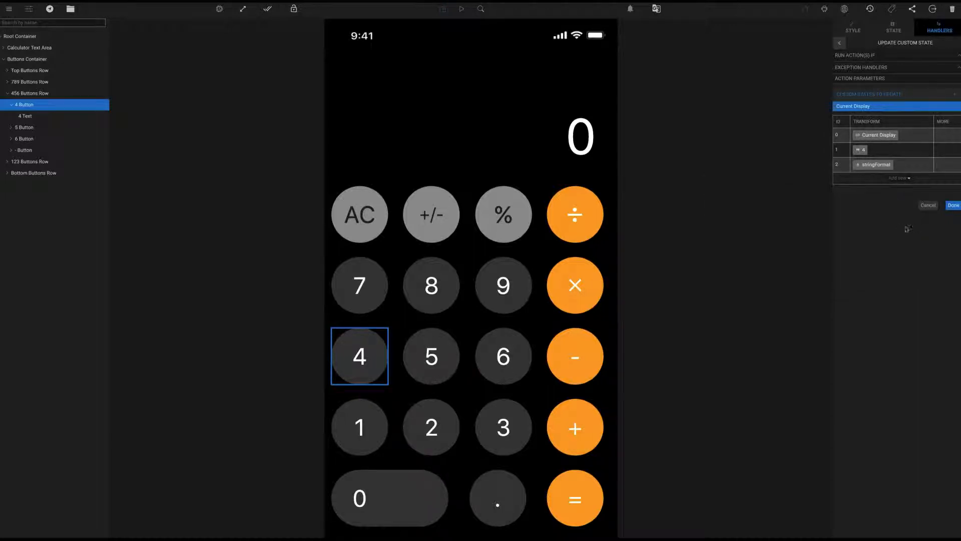
Save the Current Display update action and select the RHS Text display element
click(953, 205)
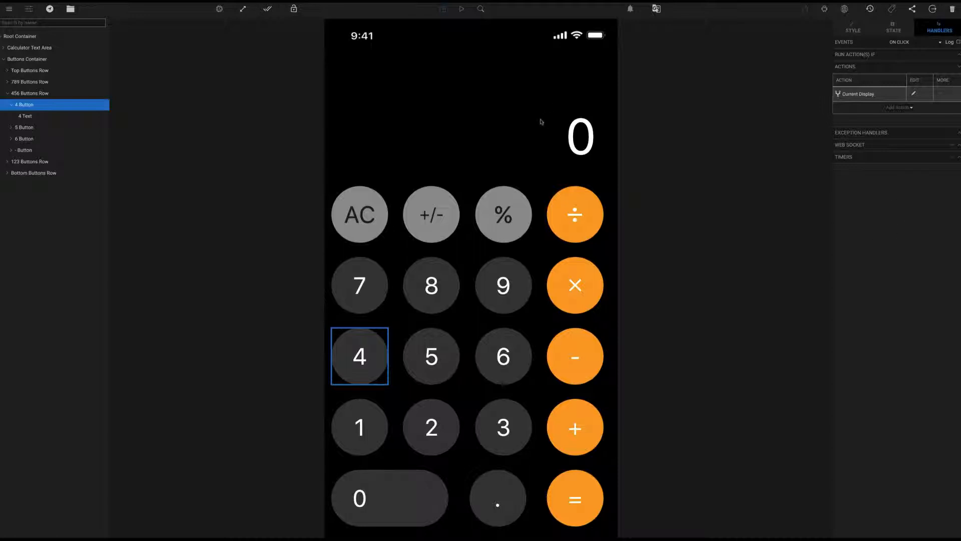
click(582, 132)
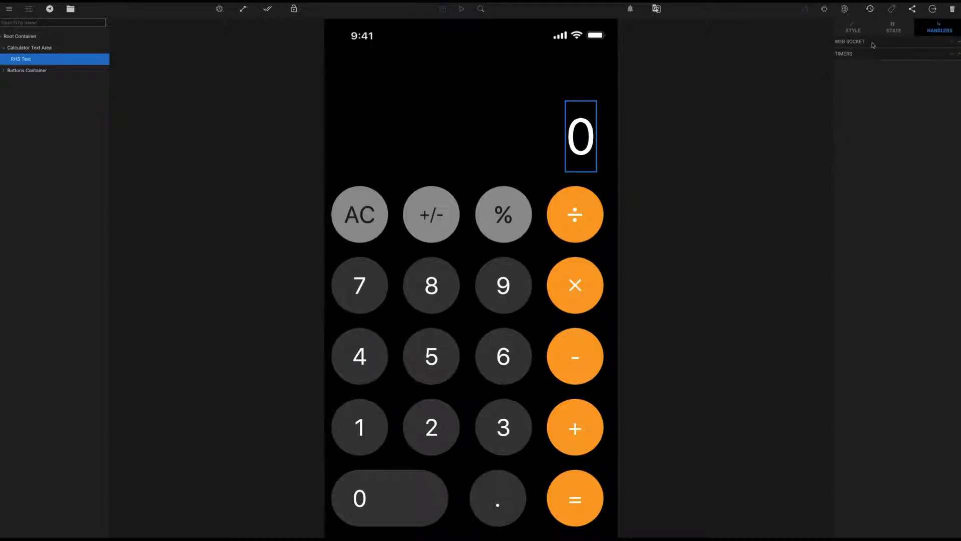
Bind the RHS Text's runtime state to the root container's Current Display state
click(893, 29)
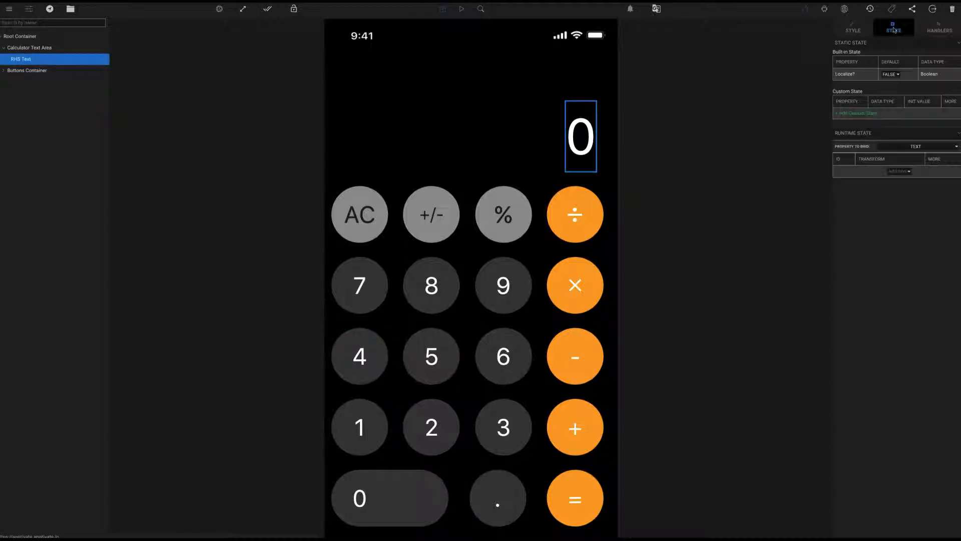
click(904, 172)
click(902, 180)
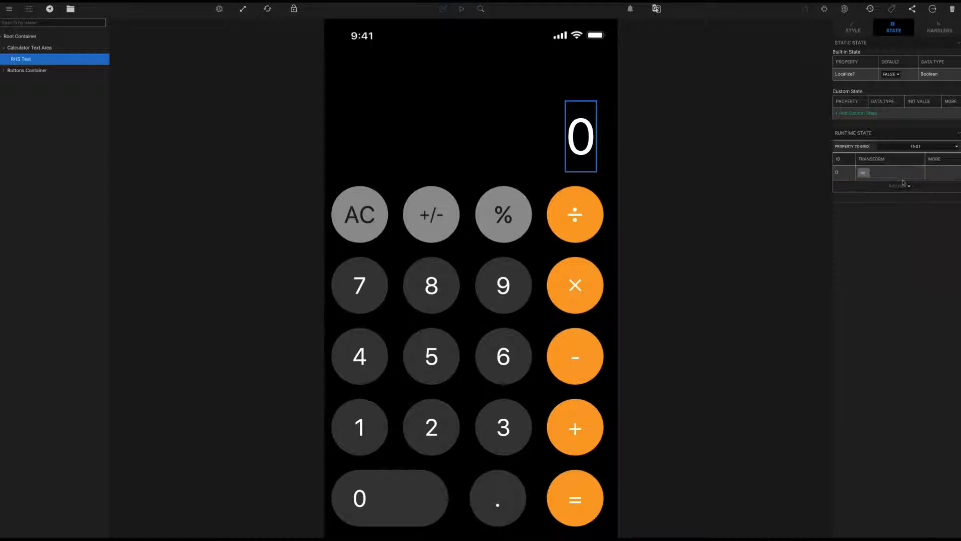
click(862, 172)
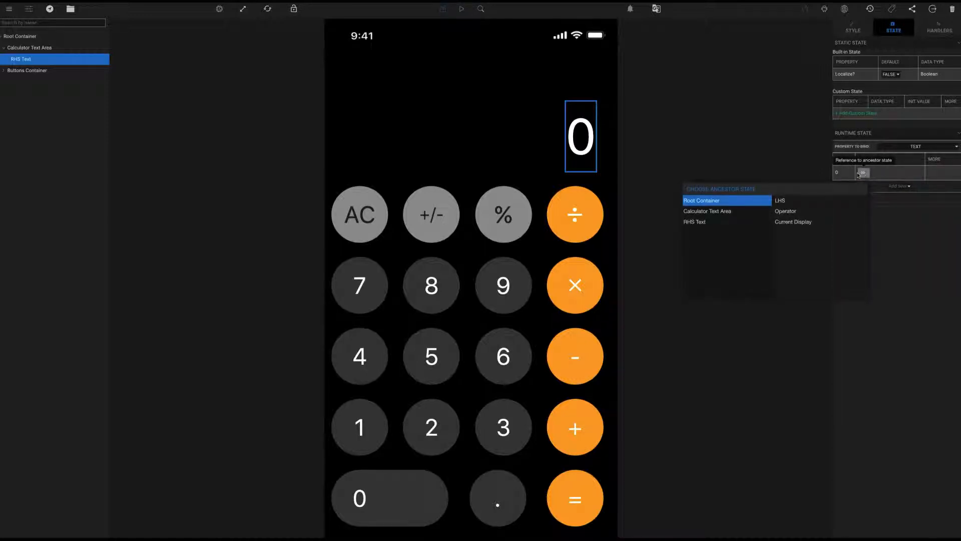
click(805, 223)
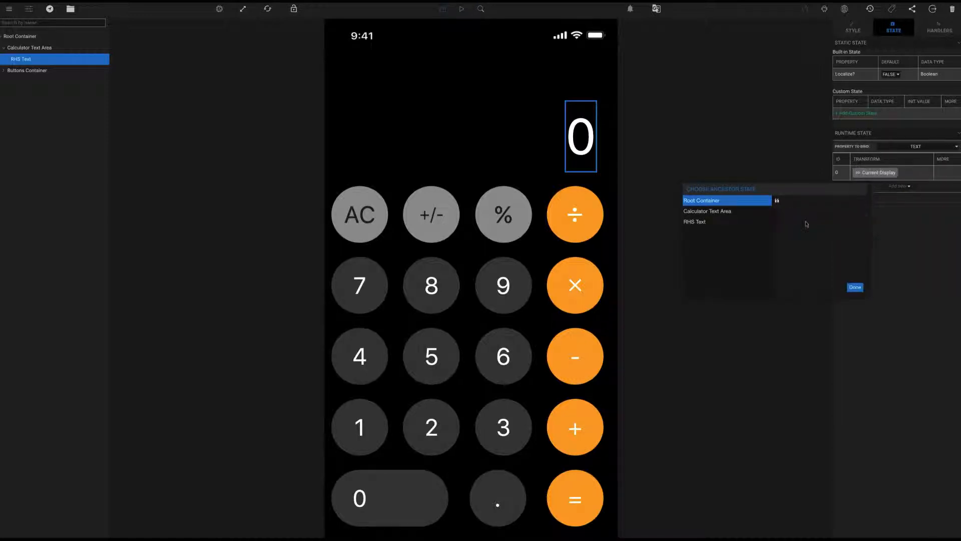
click(885, 288)
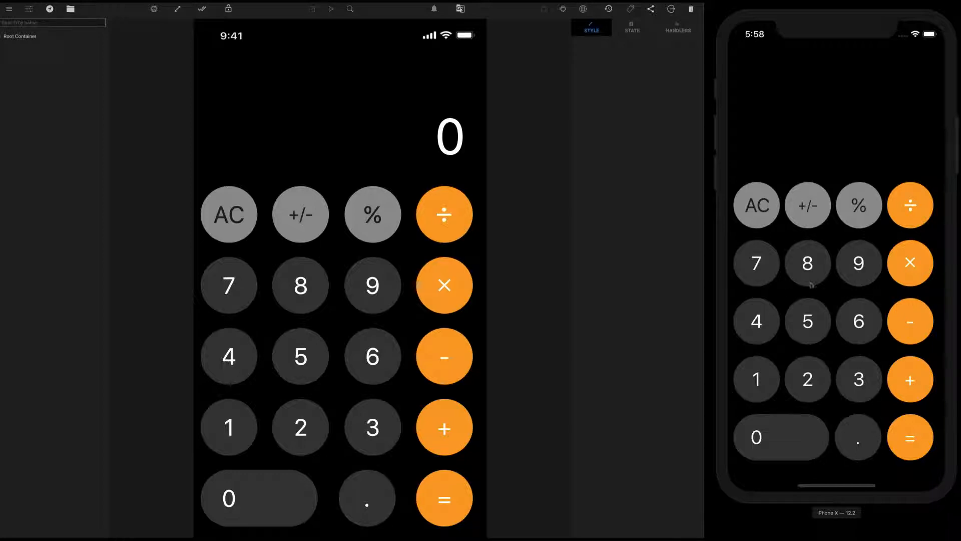
Tap 4 twice in the simulator and confirm the display reads 44
click(753, 321)
click(754, 320)
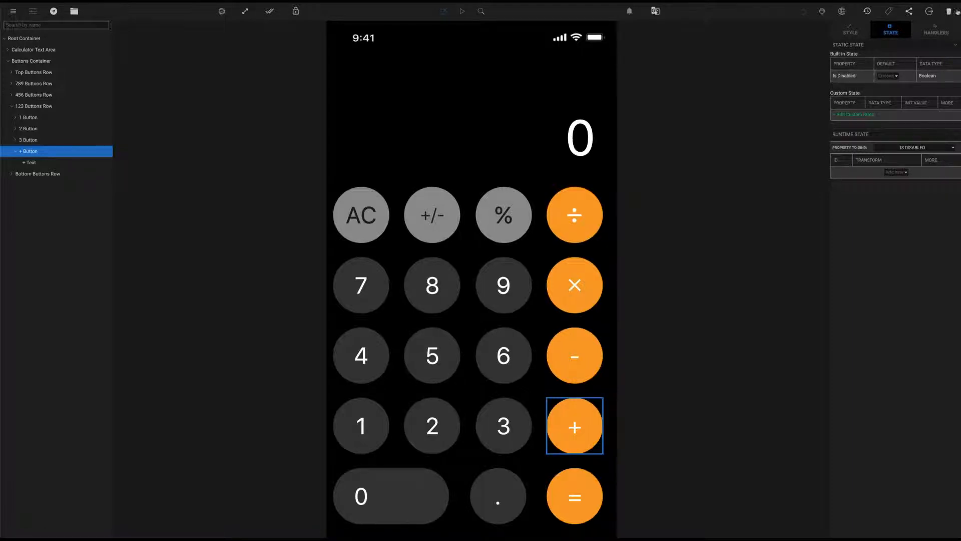
Add a + button click action that sets LHS to the Current Display value
click(936, 30)
click(899, 94)
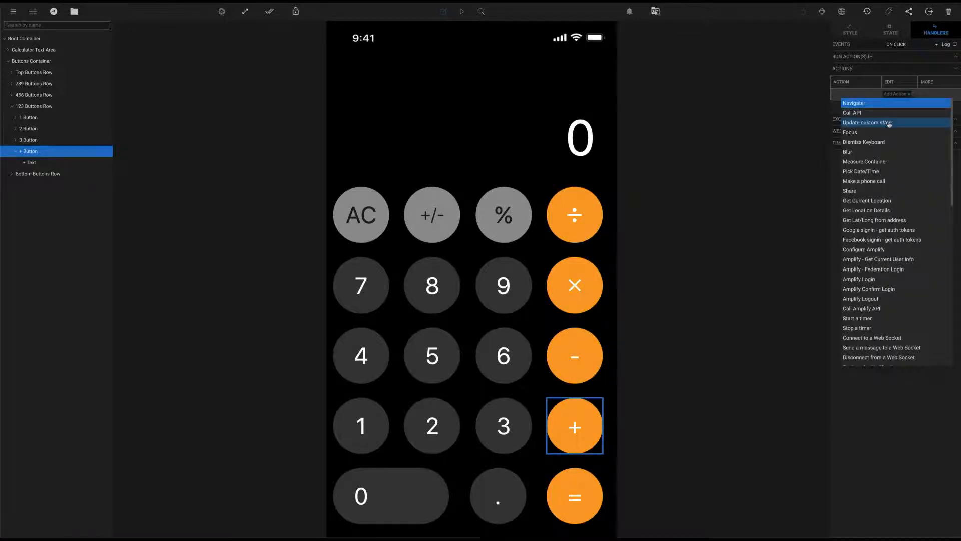
click(853, 122)
click(952, 98)
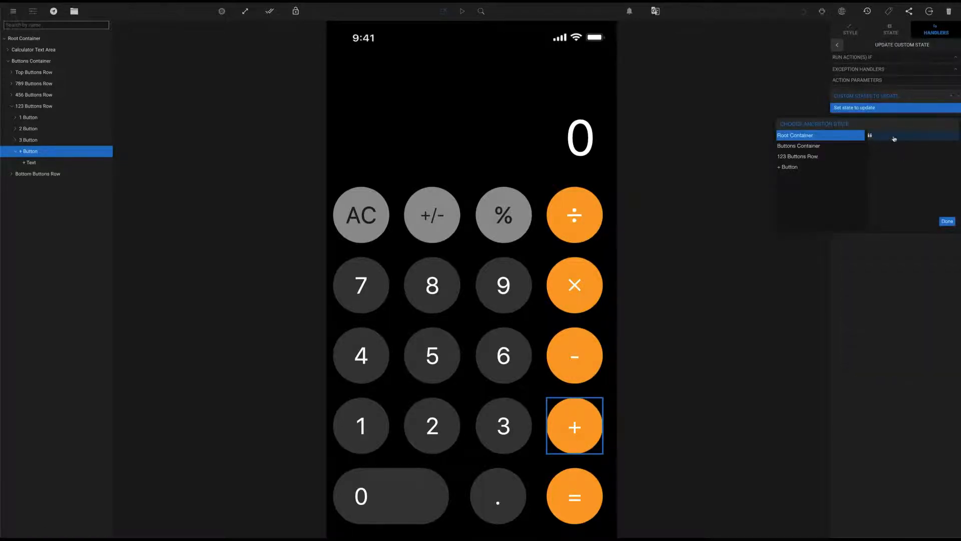
click(948, 222)
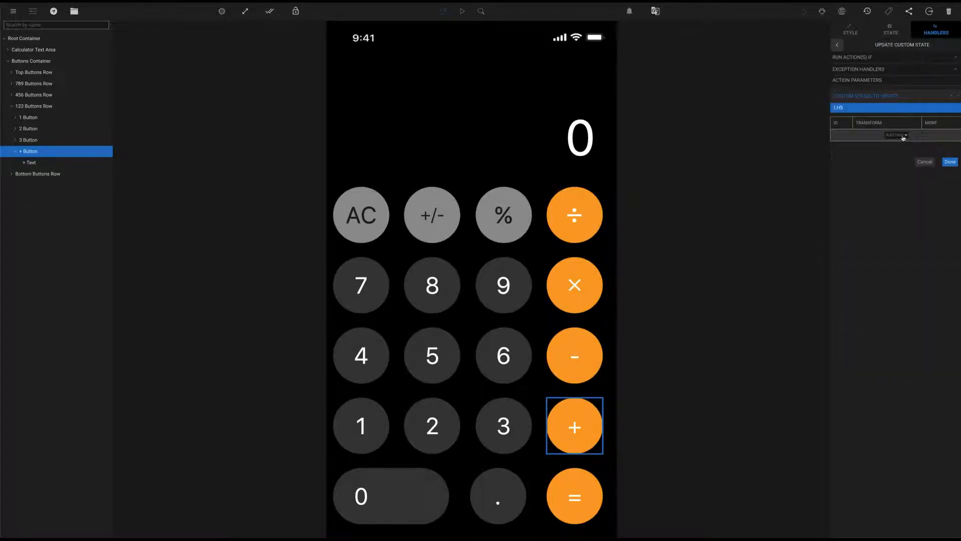
click(861, 136)
click(863, 142)
click(812, 184)
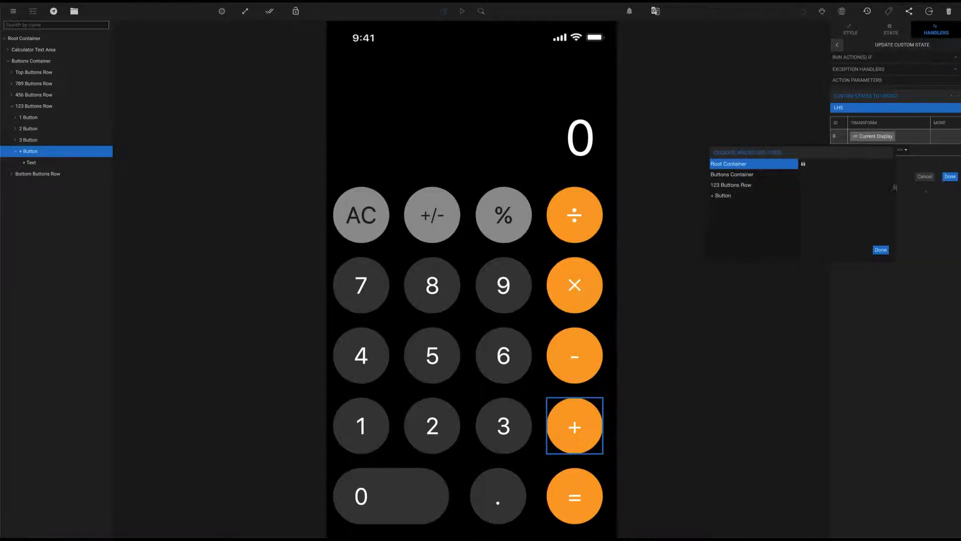
click(926, 194)
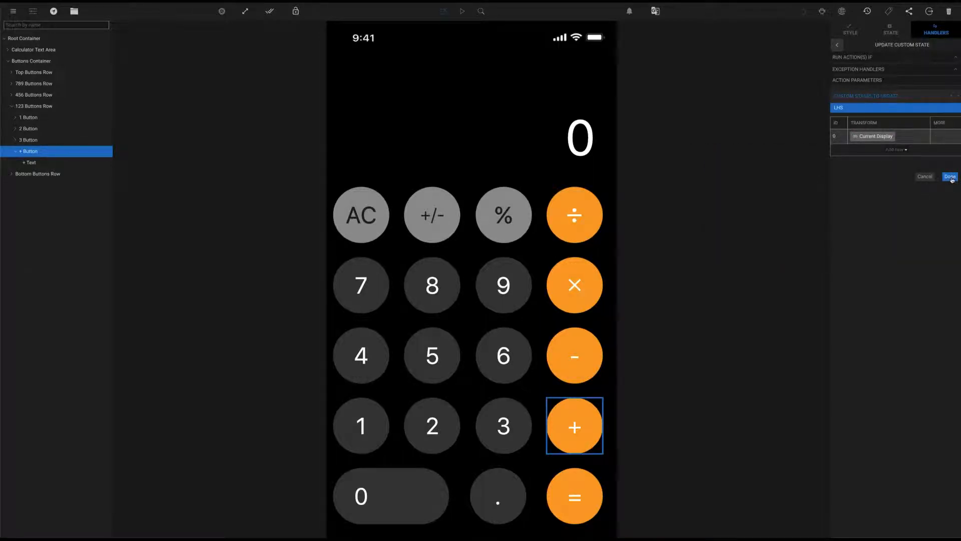
click(951, 177)
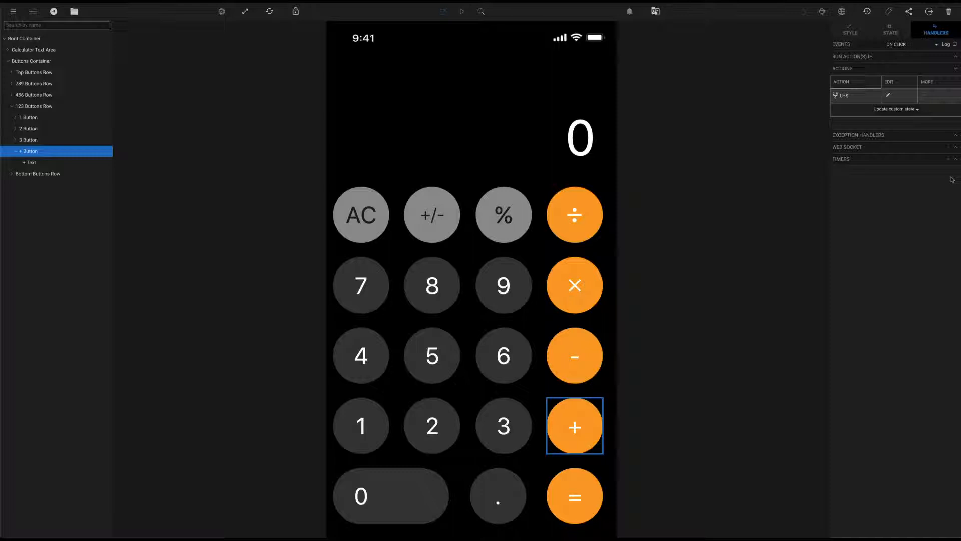
Add a second + button action setting Operator to the literal string '+'
click(907, 109)
click(896, 135)
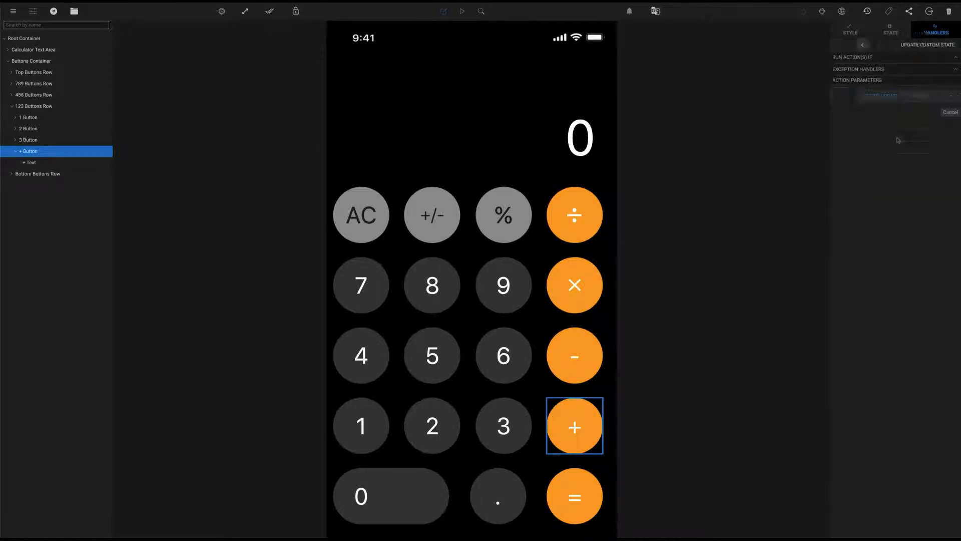
click(951, 96)
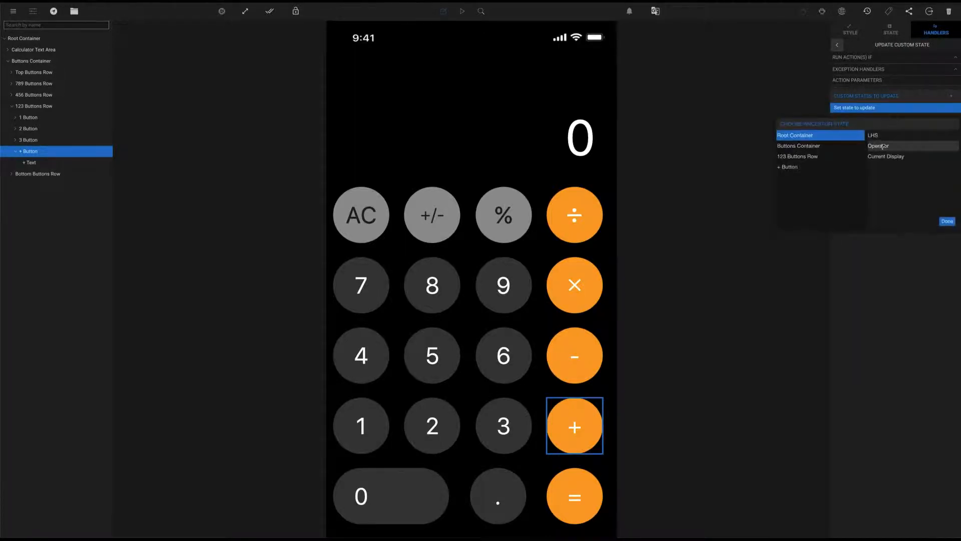
click(946, 221)
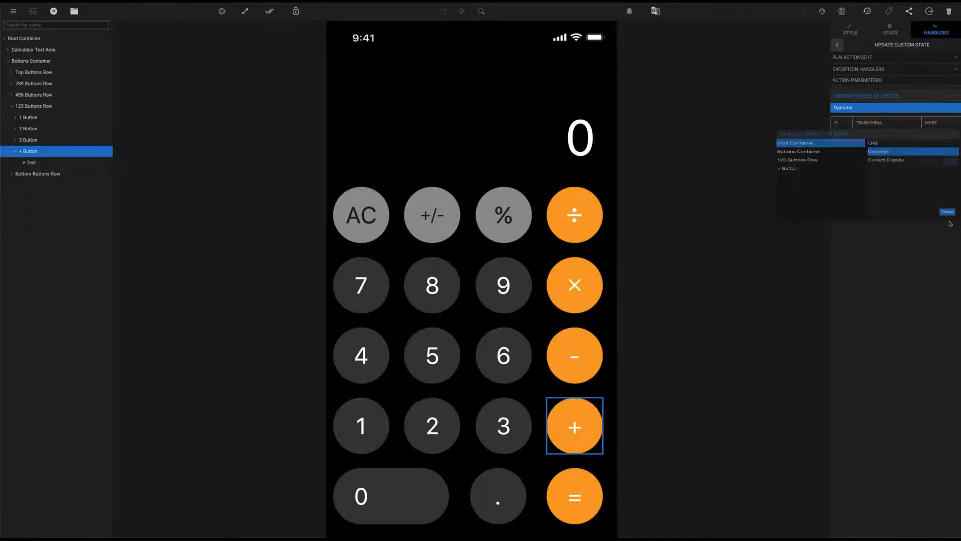
click(903, 135)
click(884, 219)
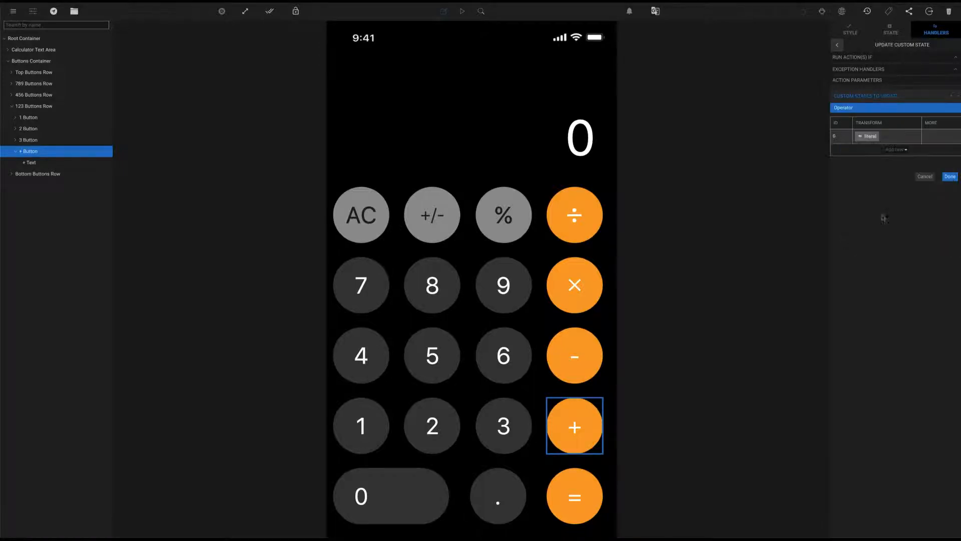
click(867, 136)
click(711, 166)
click(707, 179)
text(+)
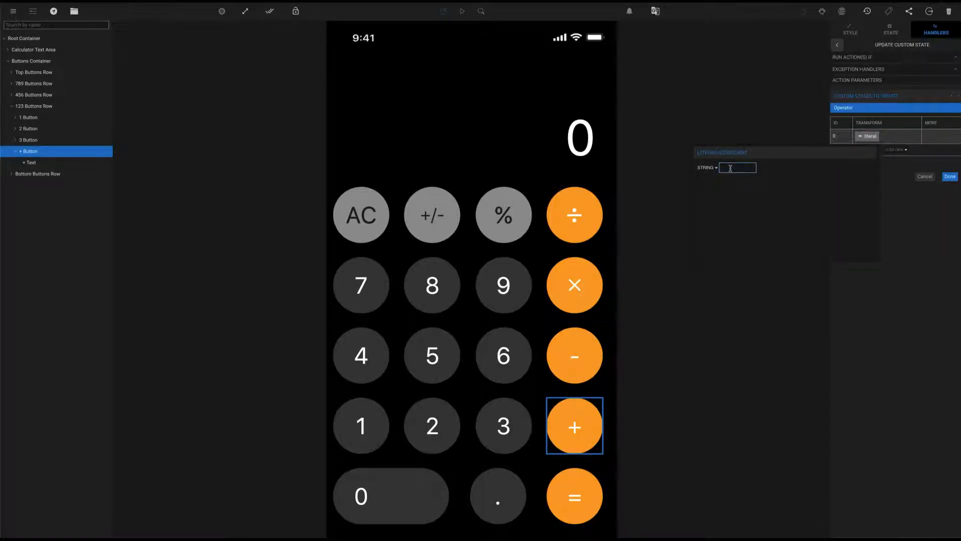
click(922, 182)
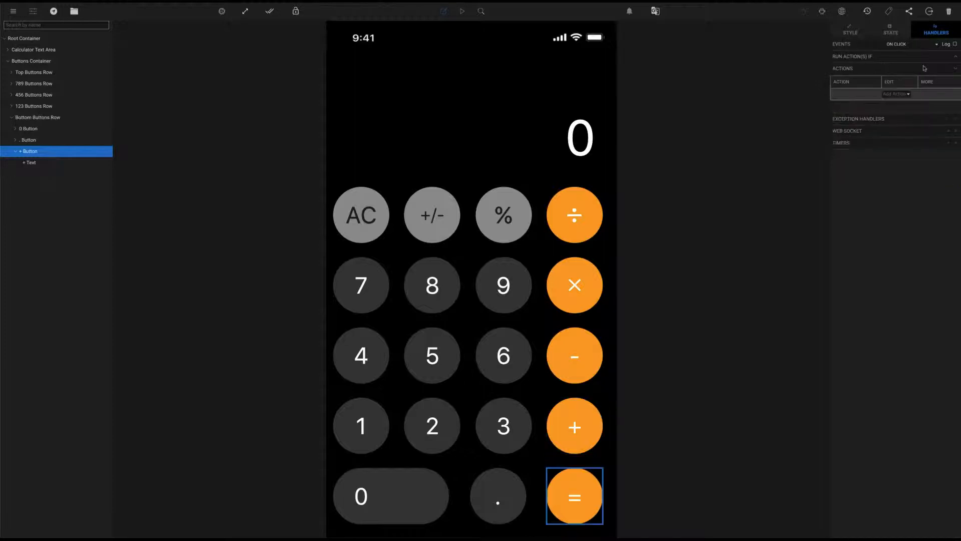
Give the = button an Update Custom State action on Current Display, starting with an LHS reference
click(903, 95)
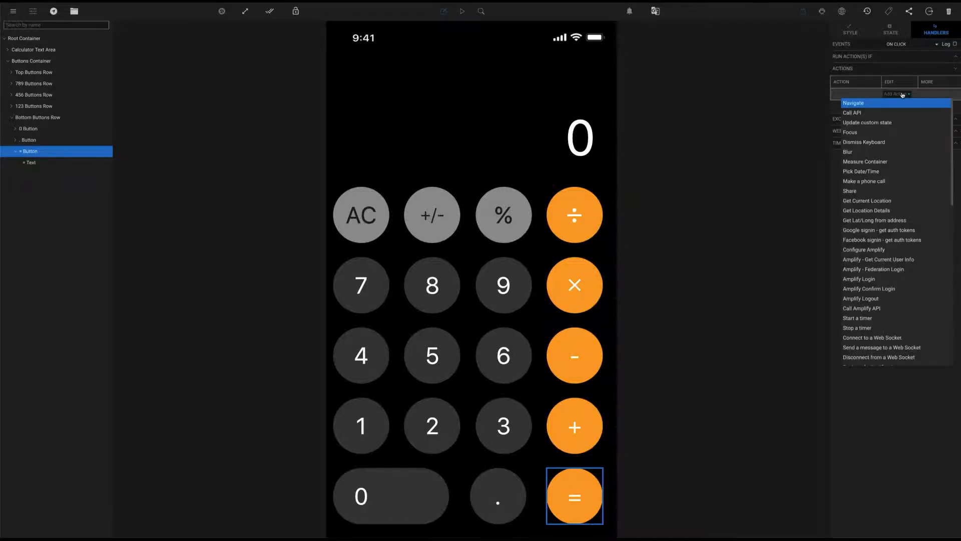
click(896, 123)
click(950, 96)
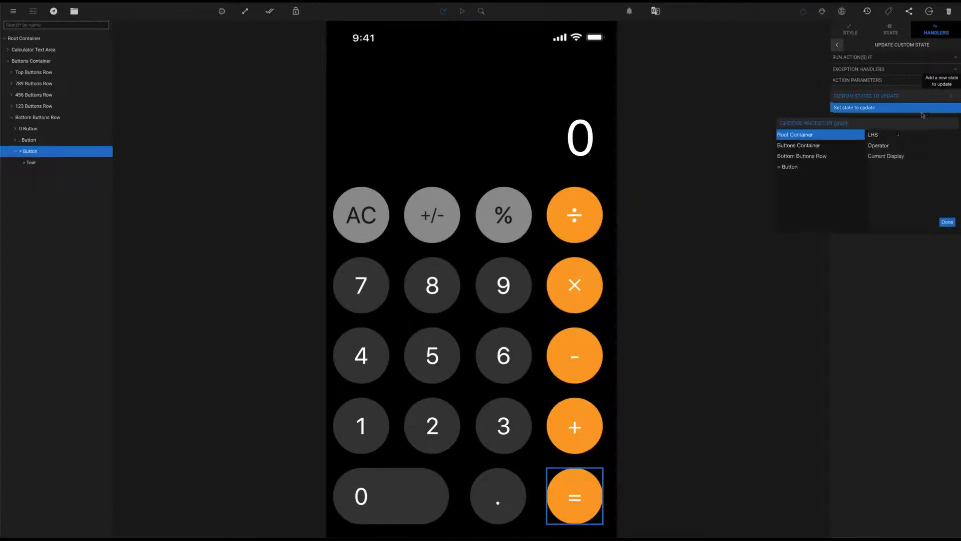
click(891, 158)
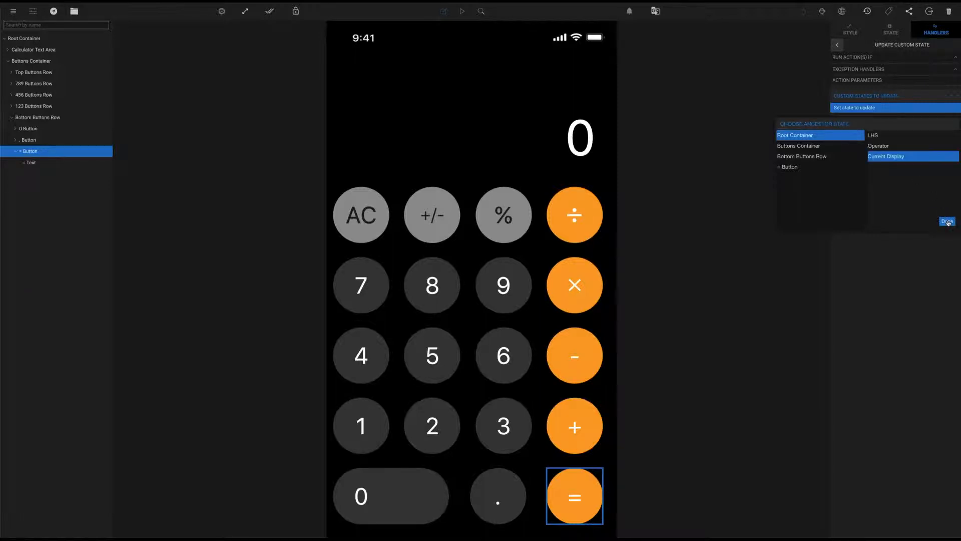
click(946, 222)
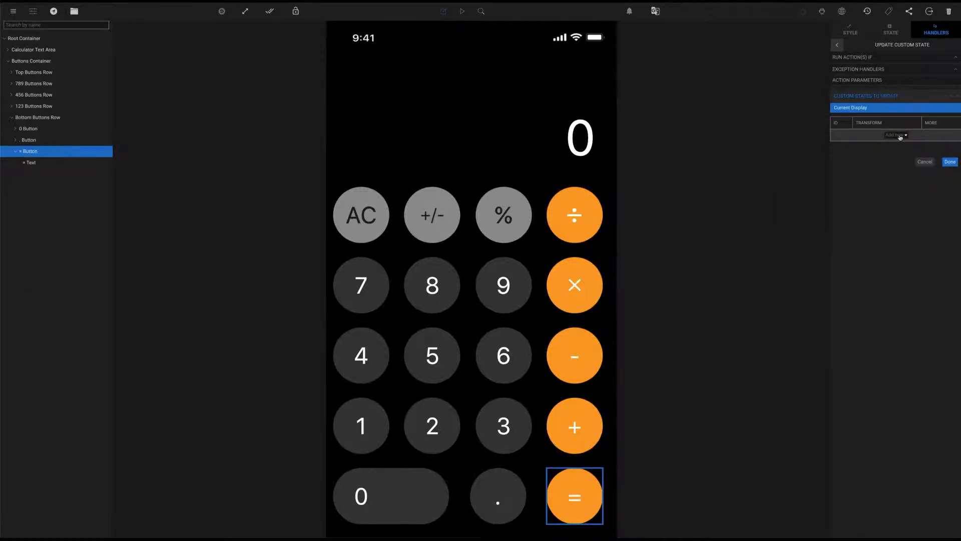
click(899, 135)
click(875, 144)
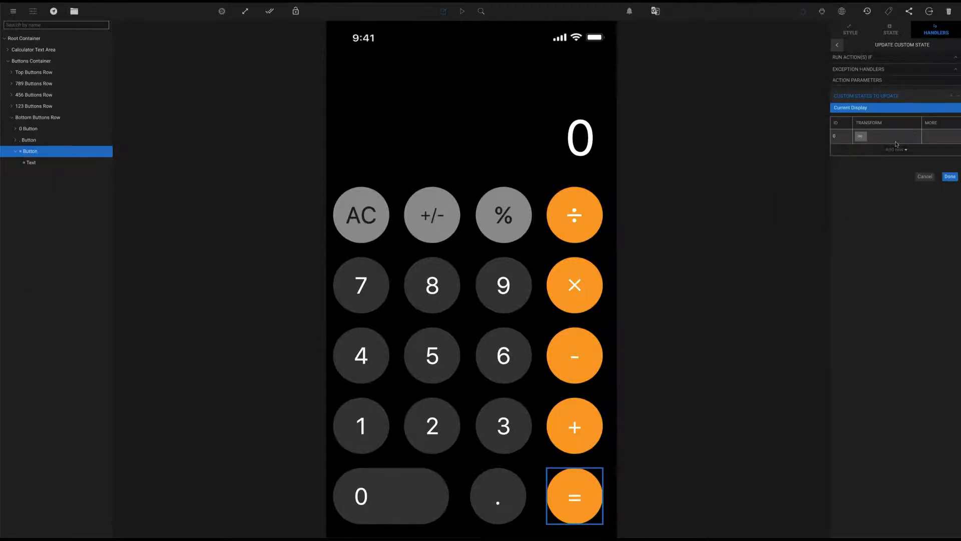
click(860, 136)
click(800, 164)
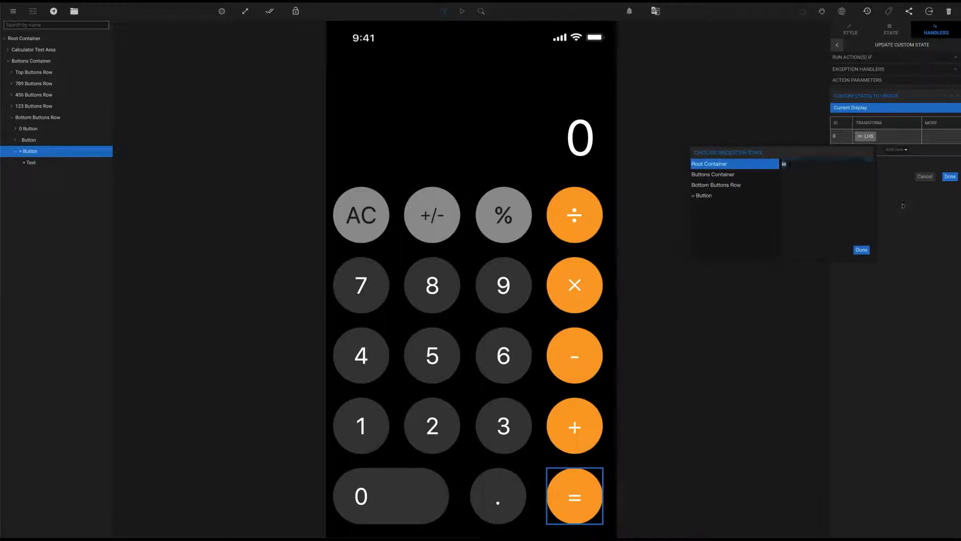
click(909, 207)
Chain ancestor references to Operator and Current Display, then add a custom transform row
click(900, 150)
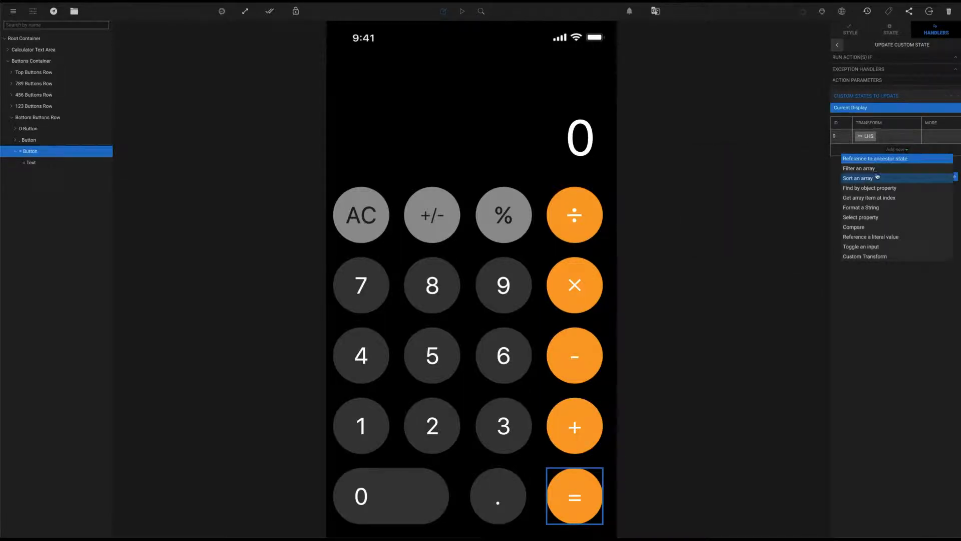
click(883, 158)
click(862, 154)
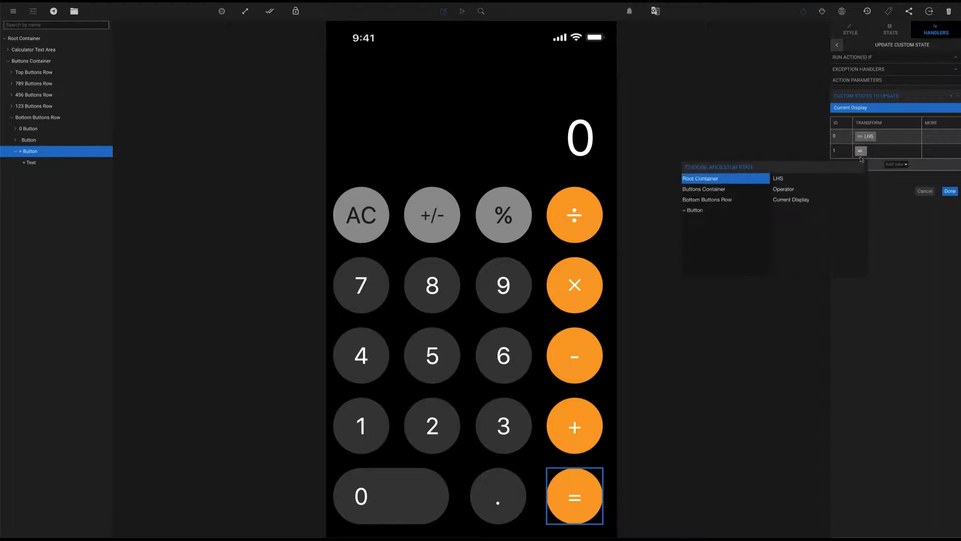
click(813, 188)
click(896, 200)
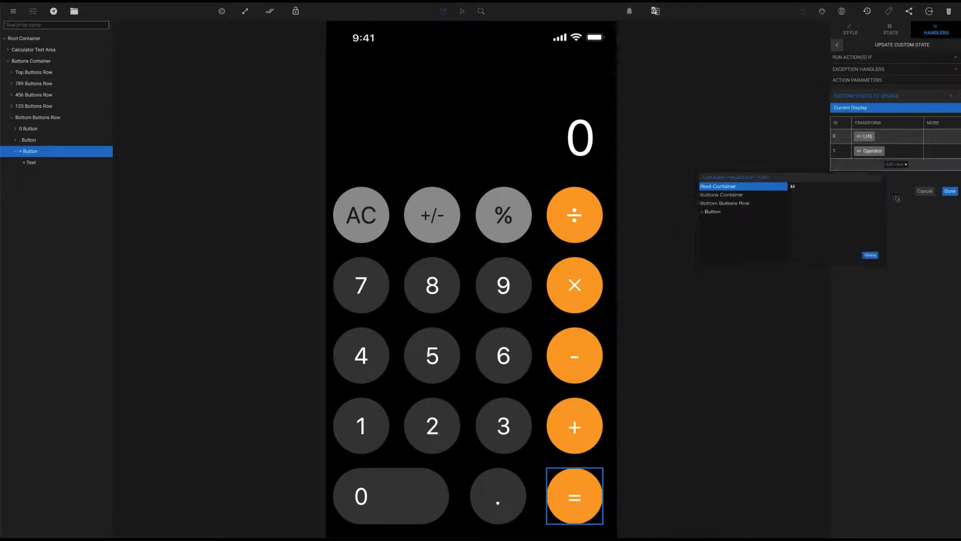
click(896, 164)
click(863, 173)
click(860, 166)
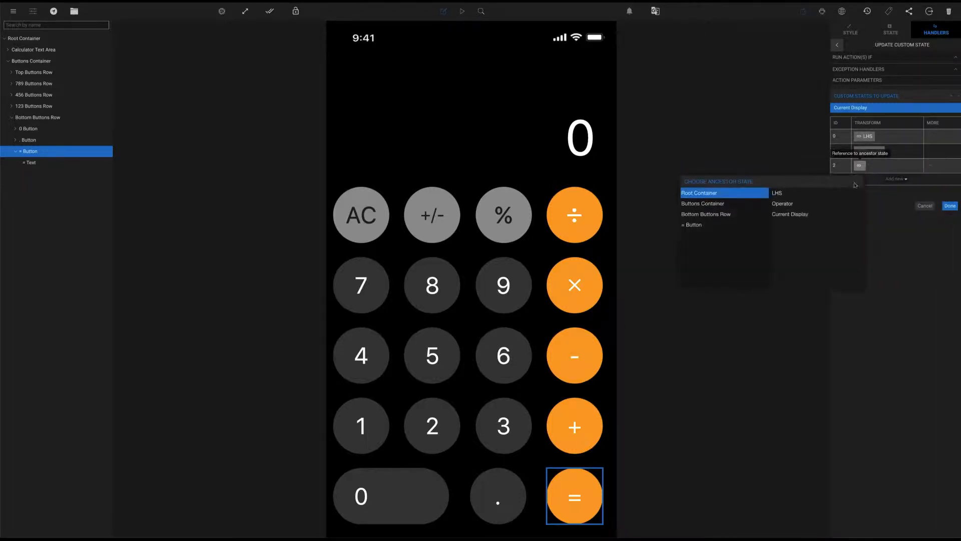
click(832, 215)
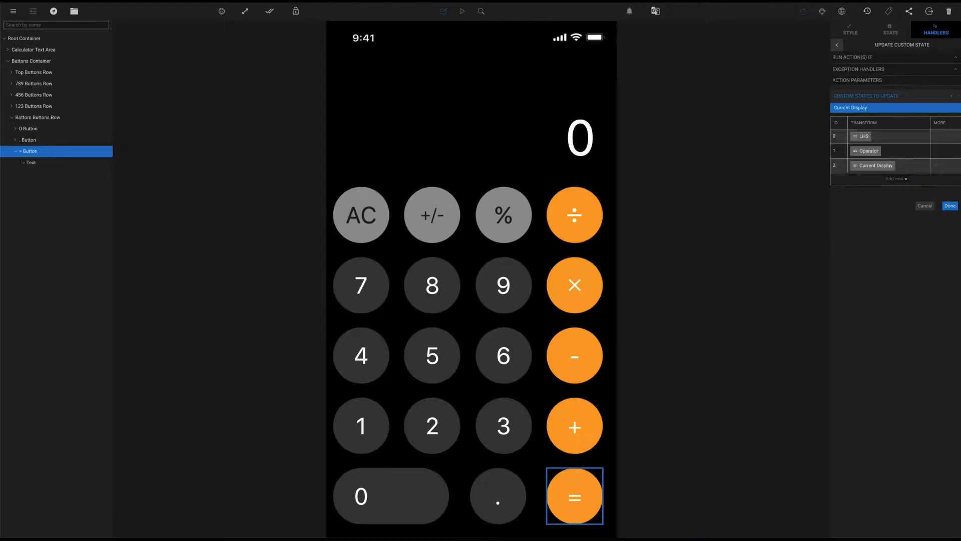
click(903, 181)
click(883, 287)
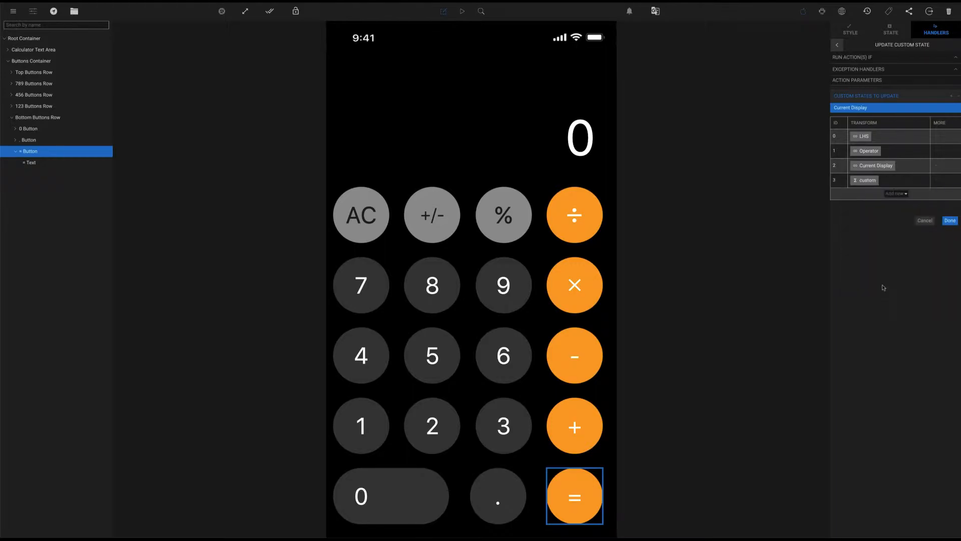
Give the custom transform three inputs: LHS, Operator and Current Display
click(871, 181)
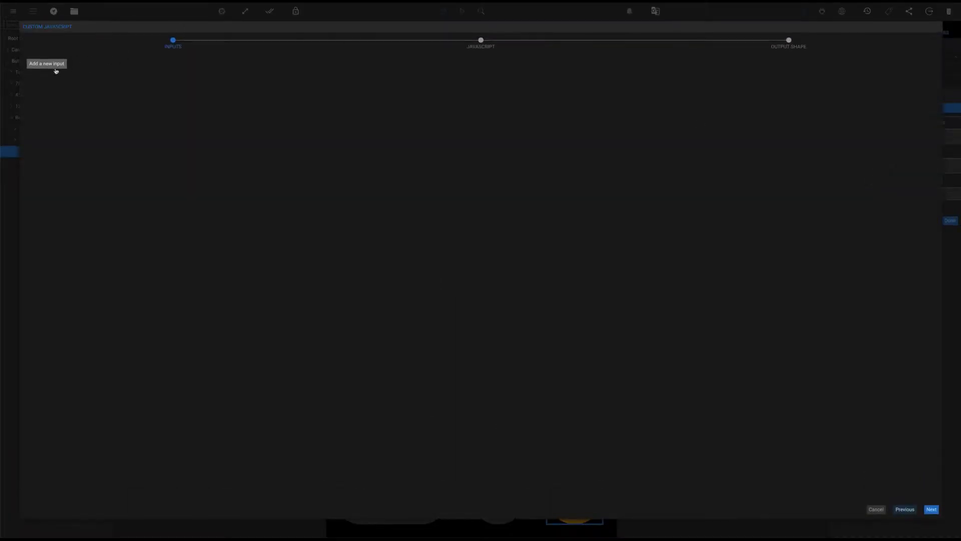
click(56, 67)
click(56, 59)
click(54, 64)
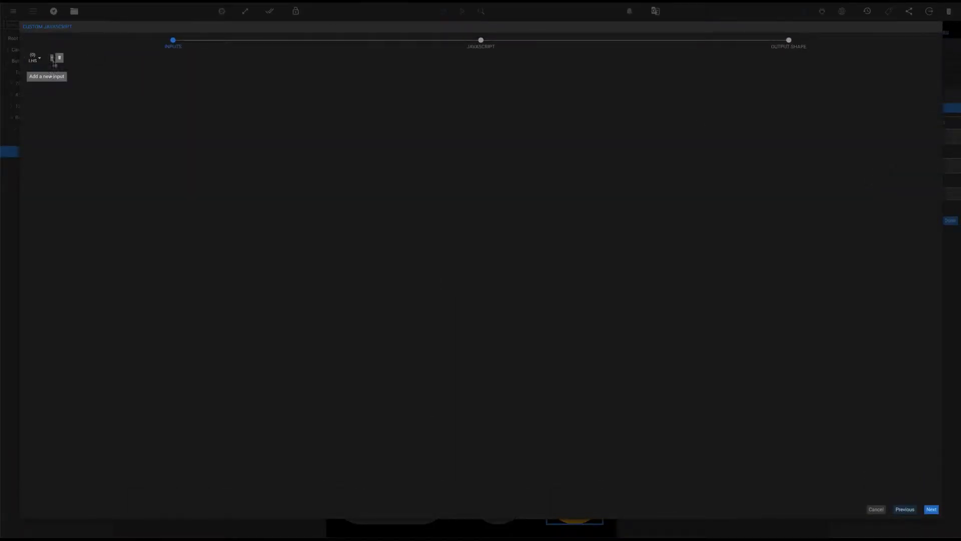
click(53, 64)
click(52, 70)
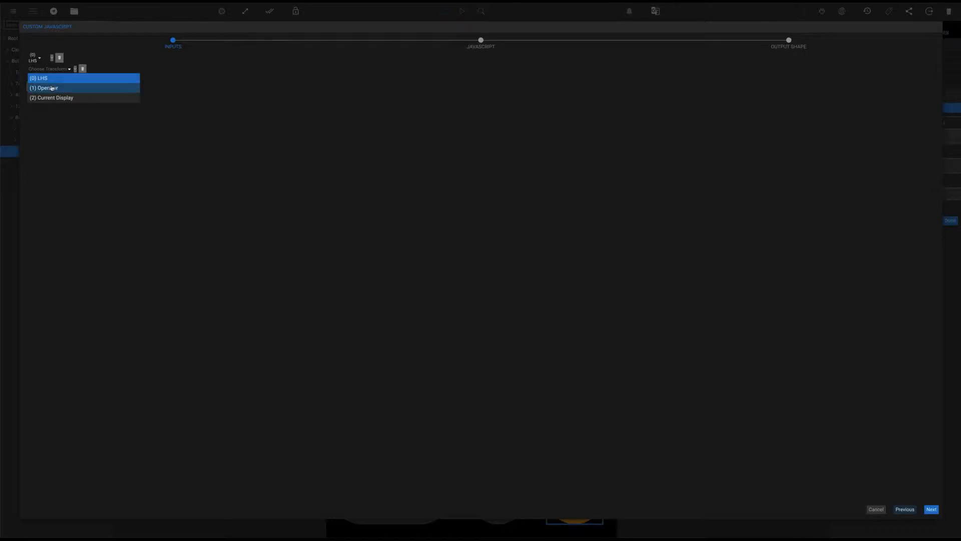
click(51, 88)
click(52, 88)
click(52, 82)
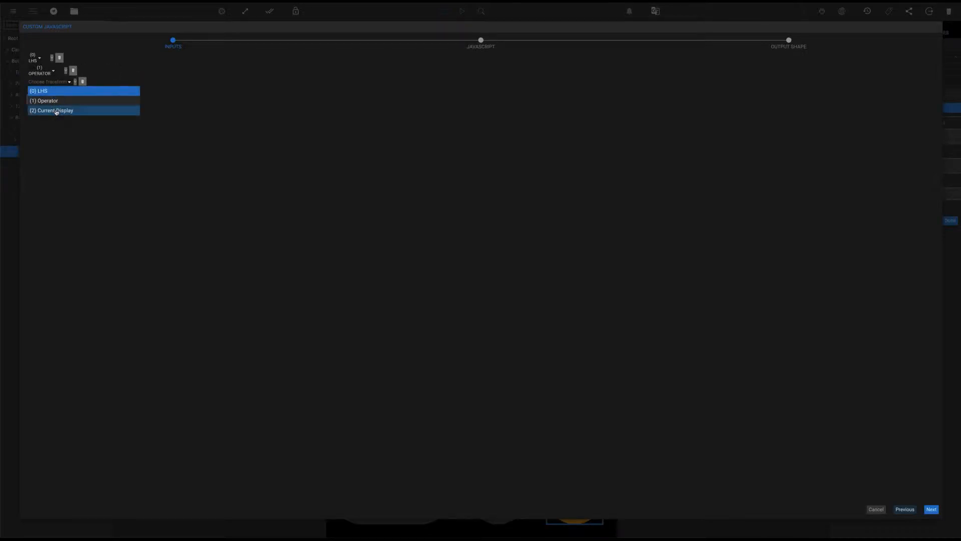
click(56, 111)
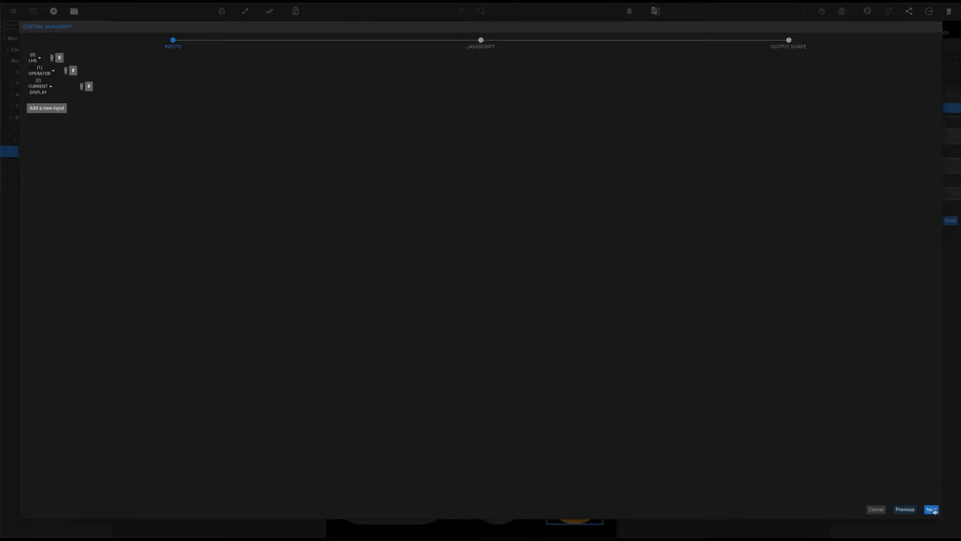
click(932, 509)
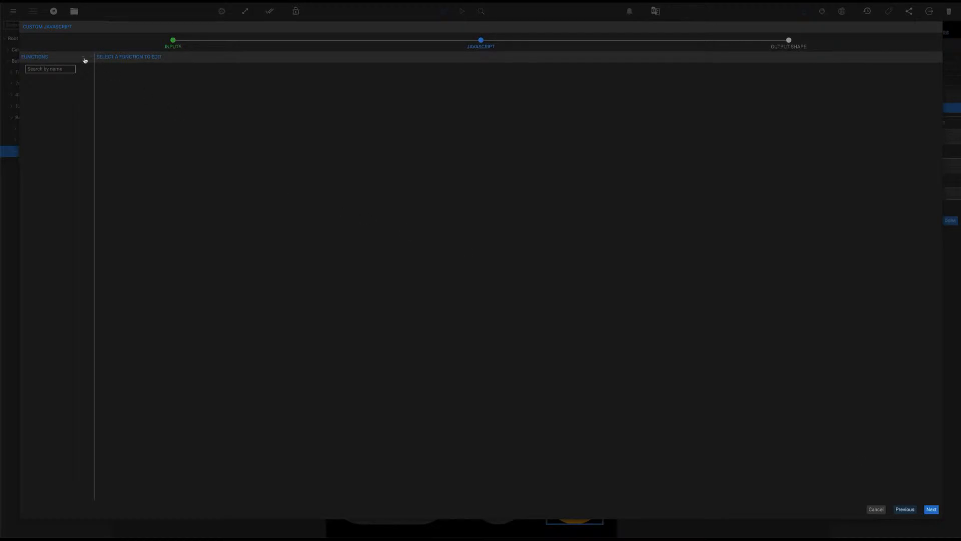
Write a Perform Operation function (lhs, operator, currentDisplay) that returns their numeric sum when operator is "+"
click(59, 79)
double_click(32, 81)
text(Per)
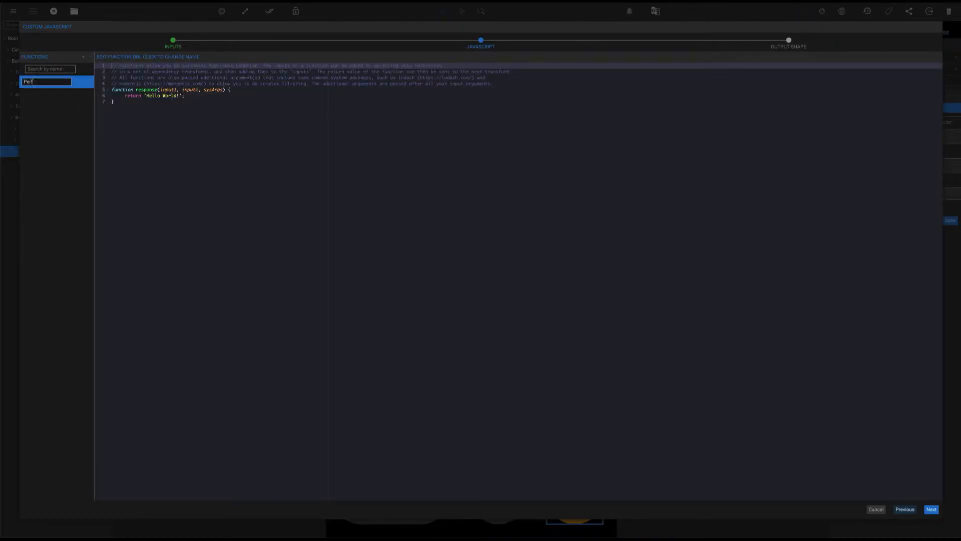
text(form Operation)
double_click(169, 89)
text(lhs)
double_click(178, 90)
text(r)
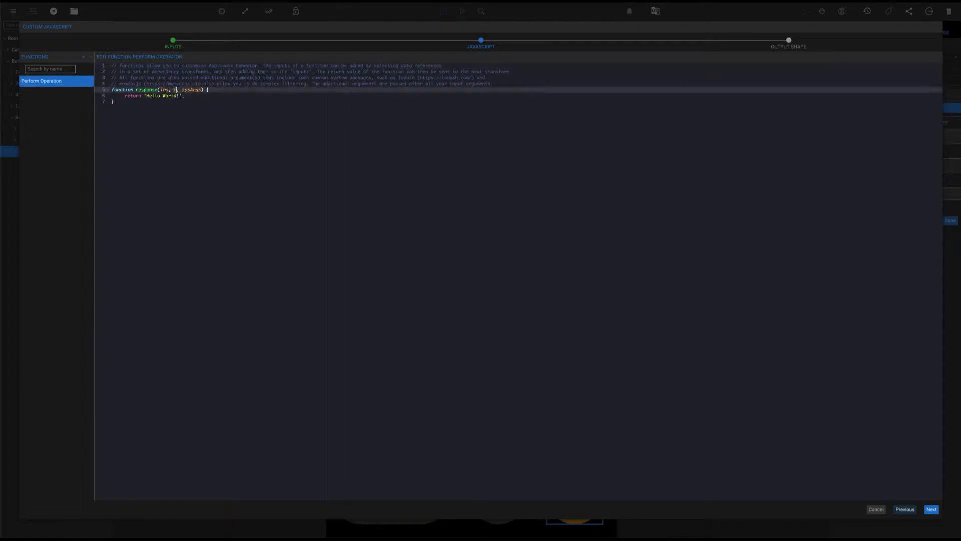
text(perator)
double_click(212, 90)
text(conrentDisplay)
drag(124, 96, 187, 96)
text(if(o)
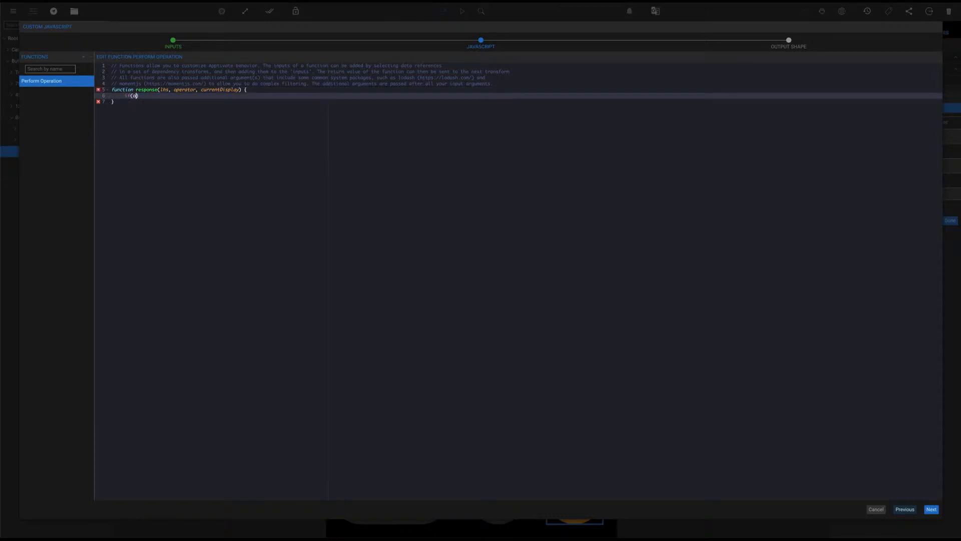
text(perator == "+") {)
key(Return)
text(t)
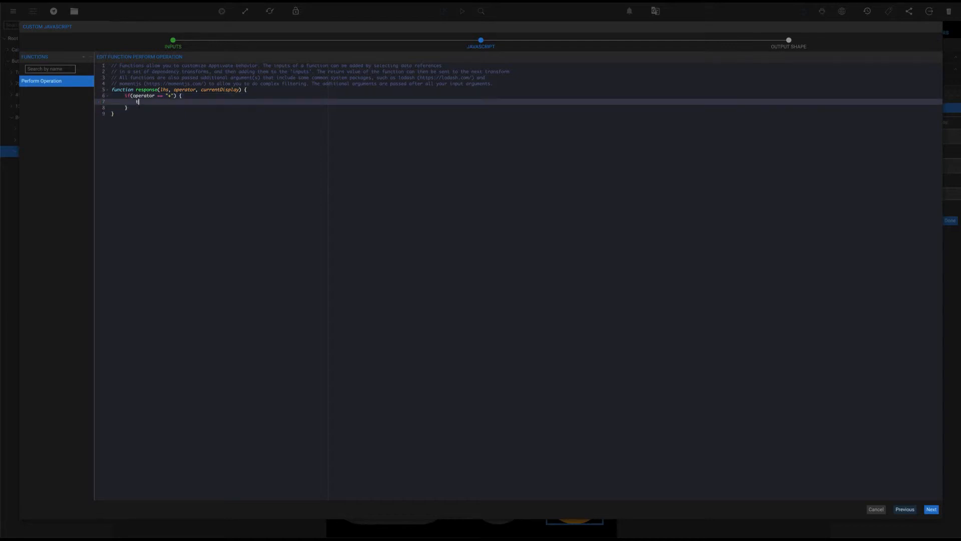
text(eturn (+lhs) + (+currentDisplay)
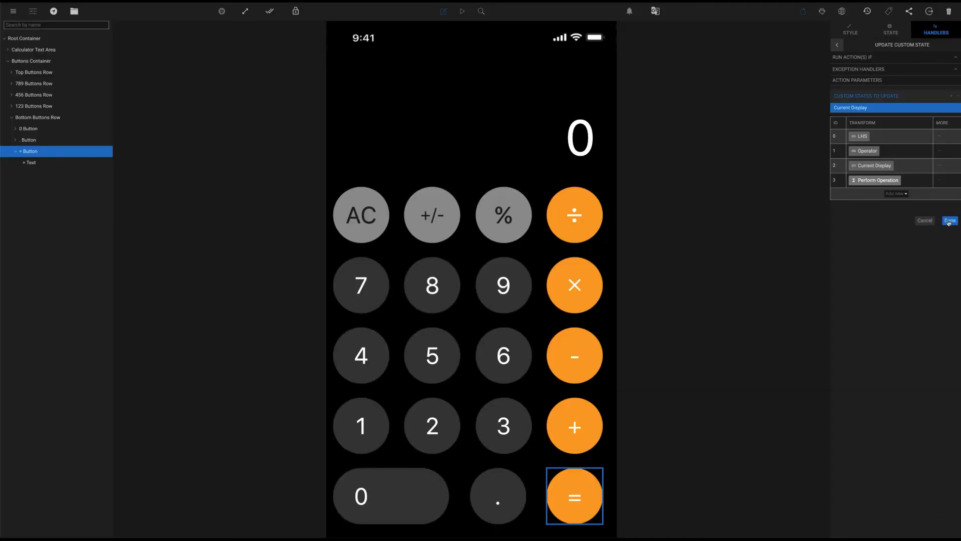
Finish the custom JavaScript wizard, reload the simulator, and enter 4 + 6 = to get 10
click(949, 222)
key(super+r)
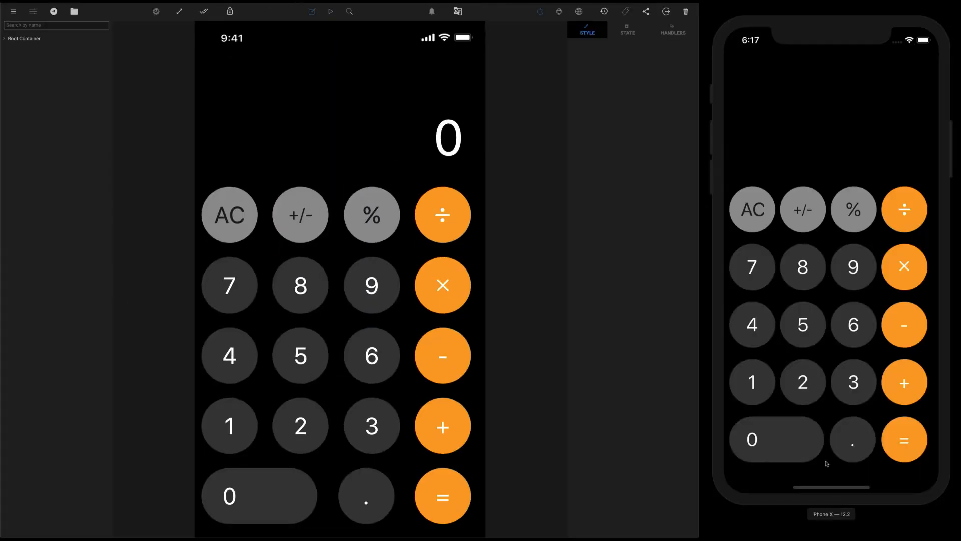
click(765, 337)
click(904, 382)
click(854, 324)
click(909, 444)
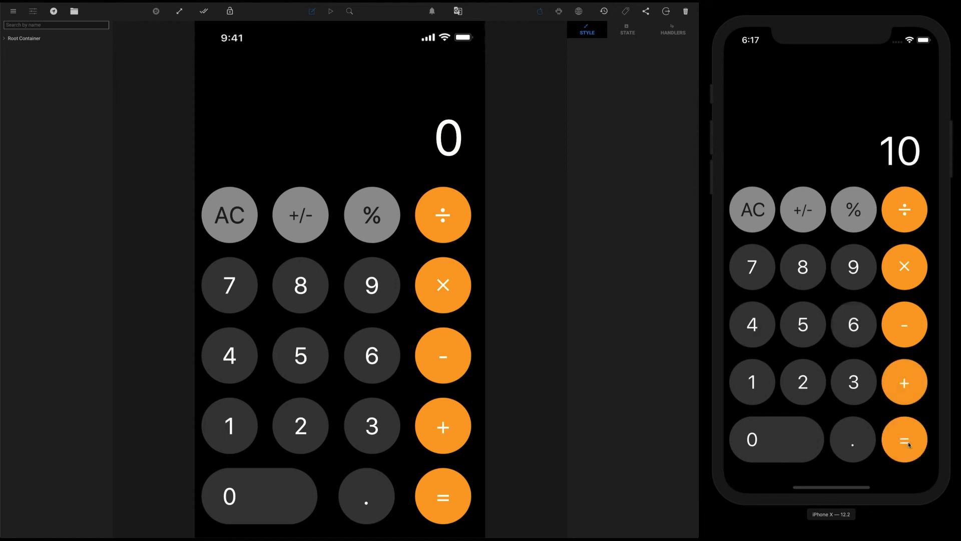